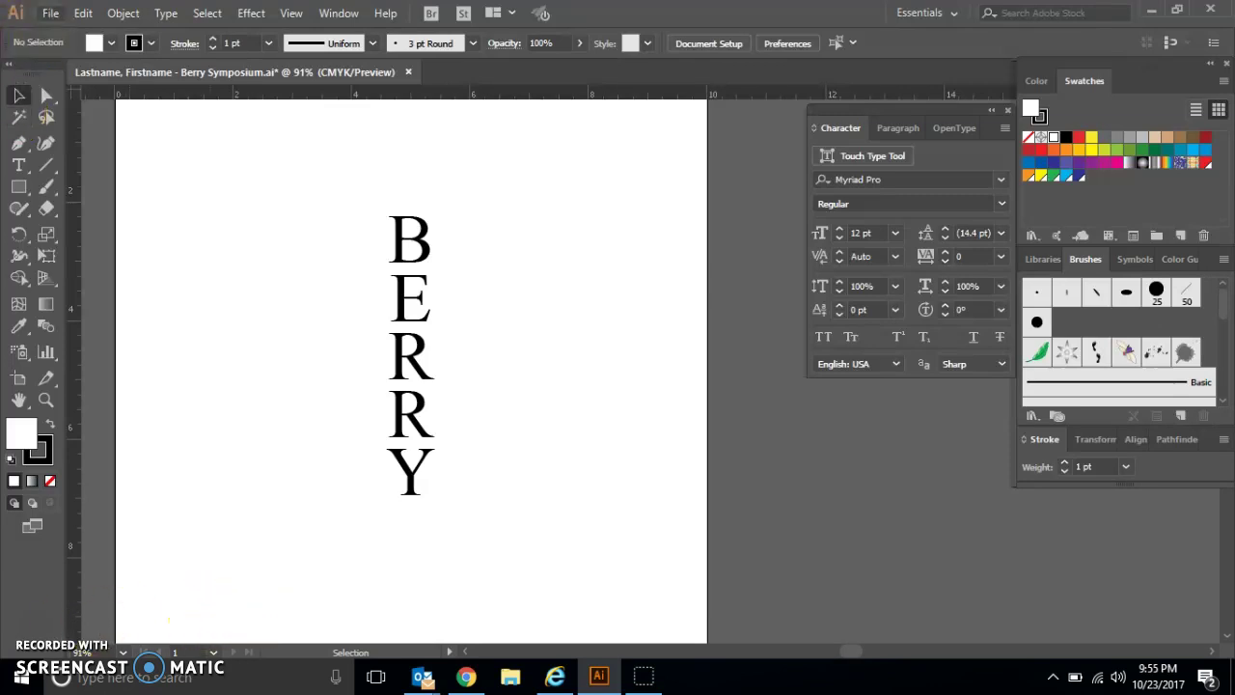
Step: Bring up the Open dialog and browse to the HandOut drive
left_click(50, 14)
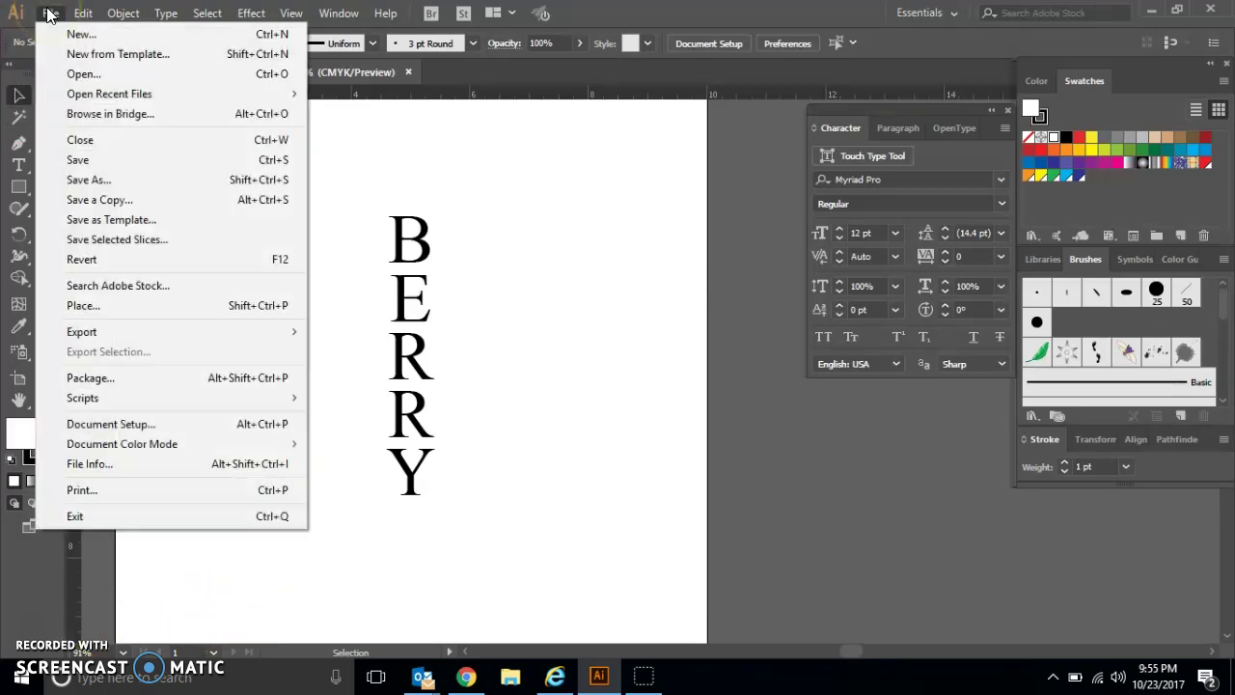
left_click(92, 79)
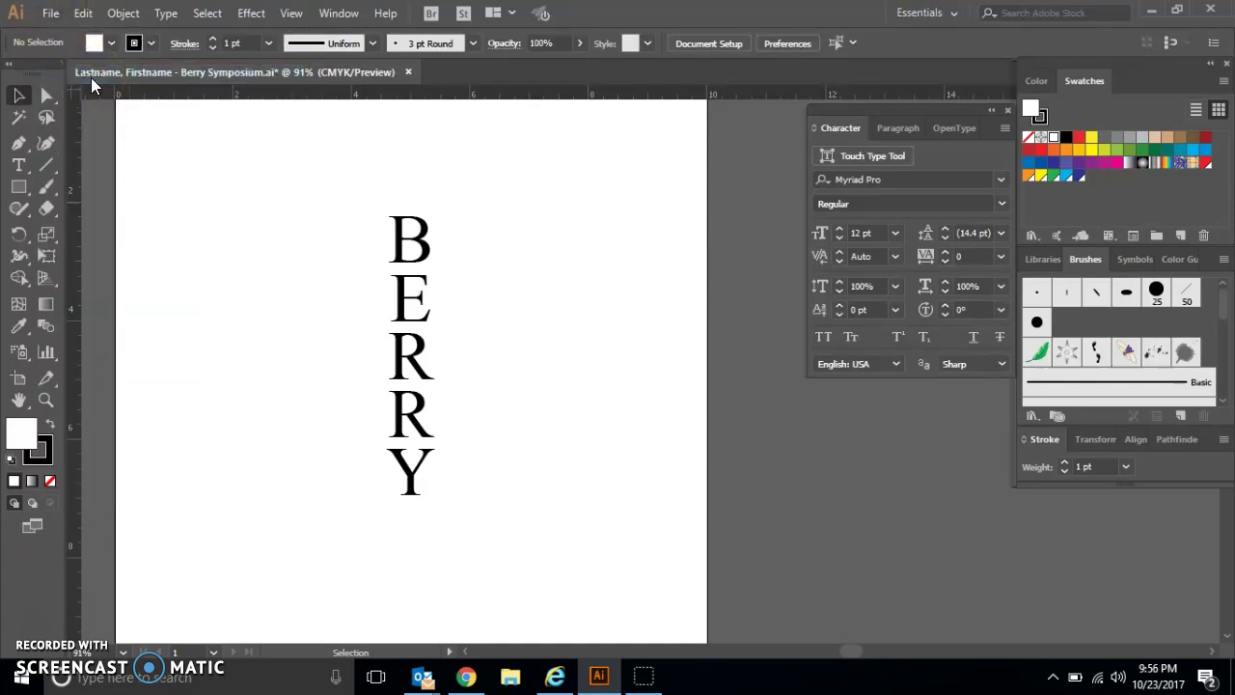
left_click(93, 232)
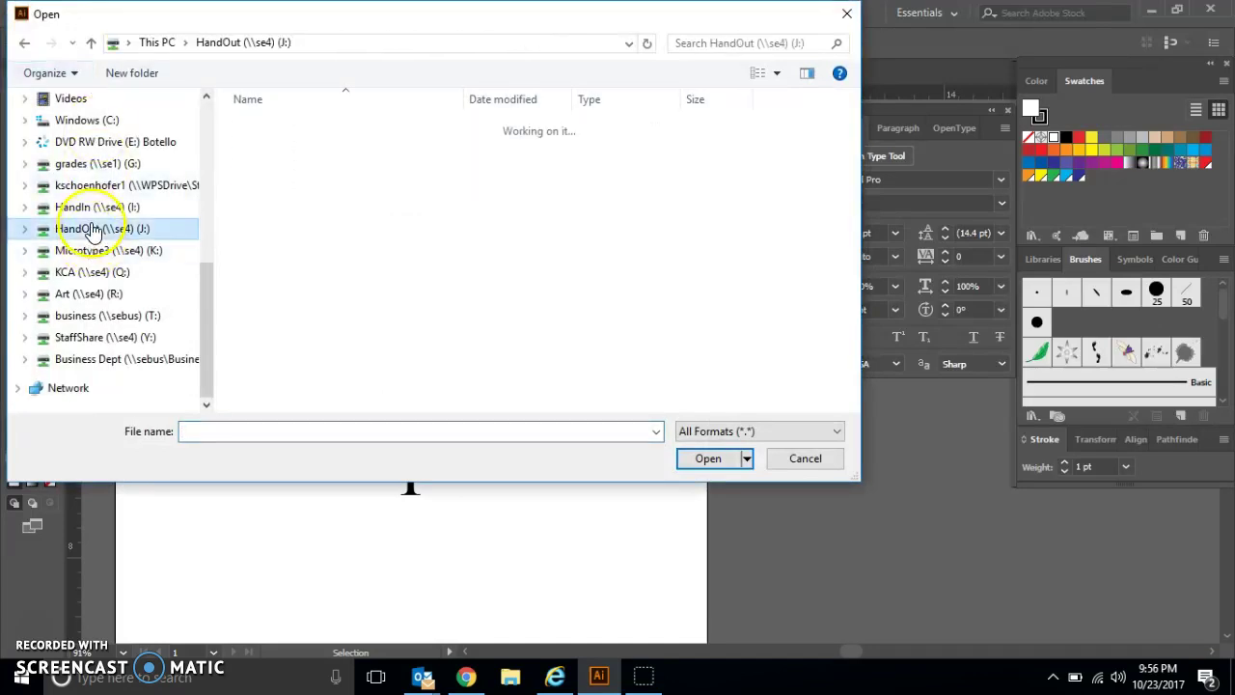
scroll(845, 229, "down", 1)
left_click_drag(845, 229, 835, 386)
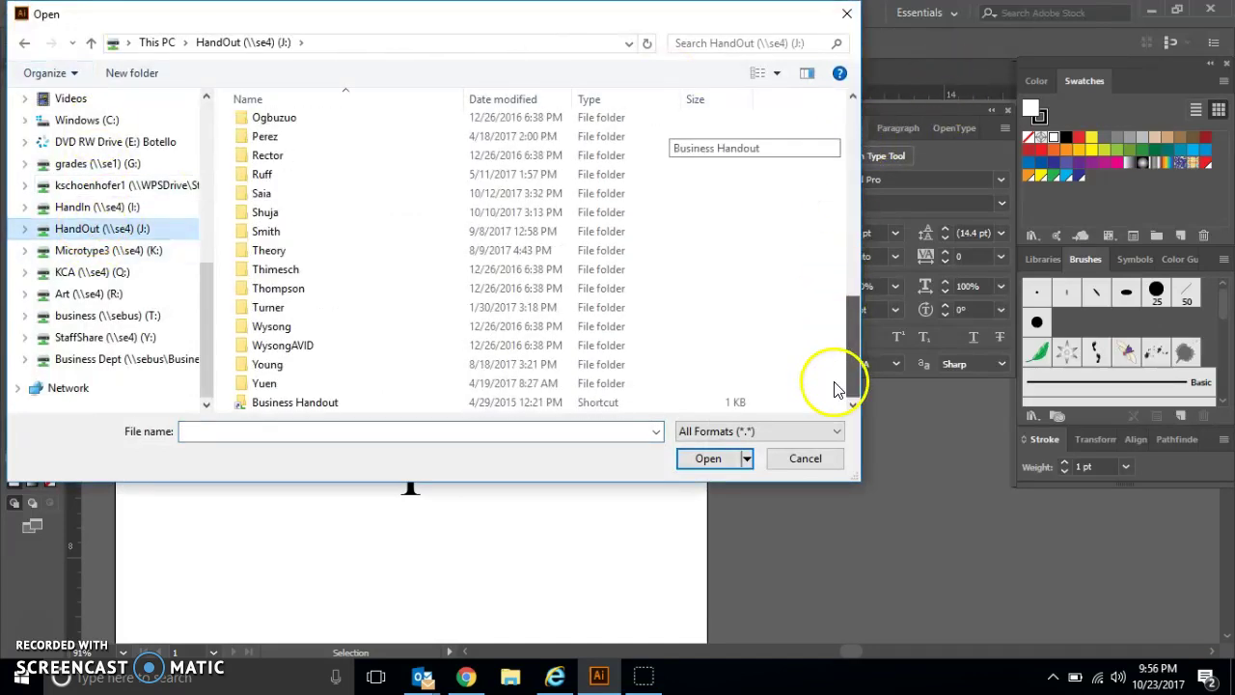
Step: Navigate Business Handout > Schoenhofer > Computer Graphics > Illustrator > Chapter 2 and select AI 2-2.ai
double_click(313, 410)
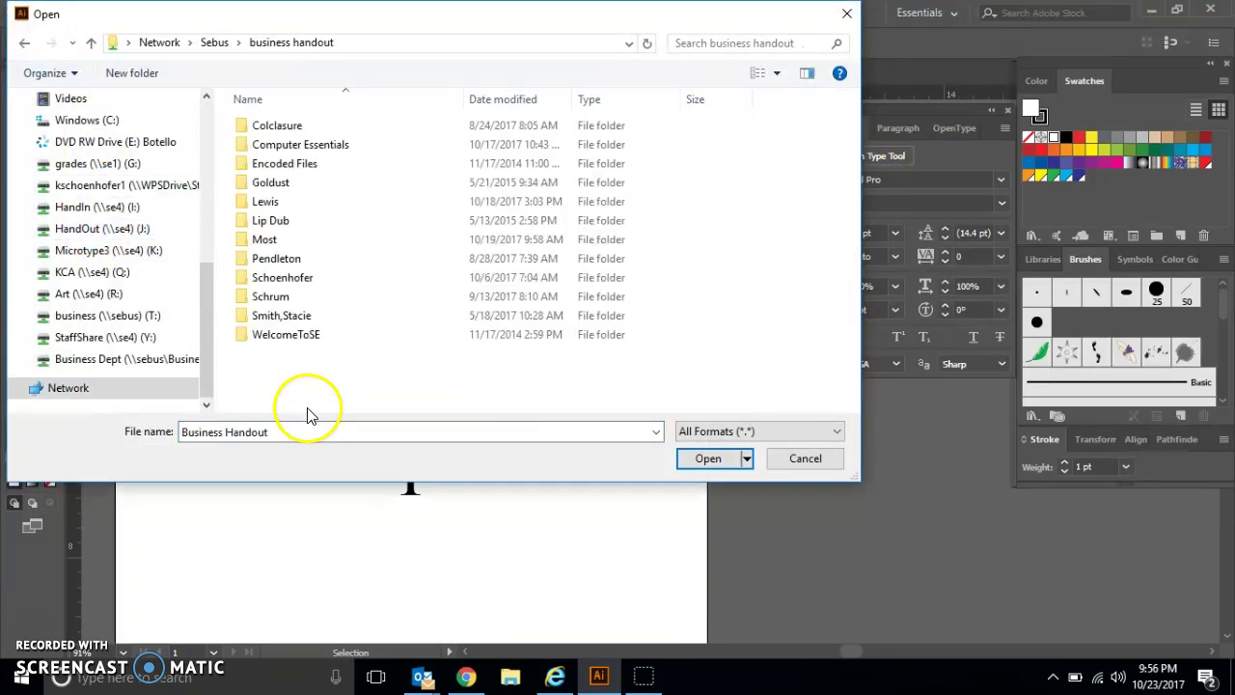
double_click(303, 277)
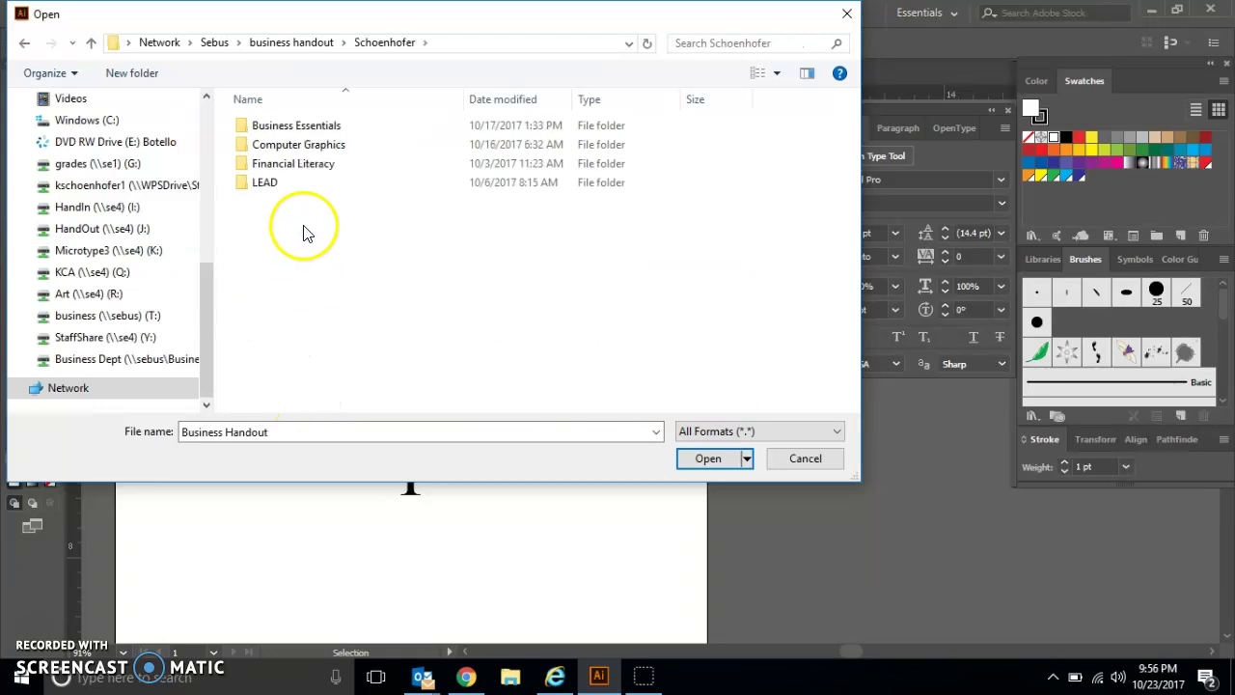
double_click(329, 144)
double_click(314, 128)
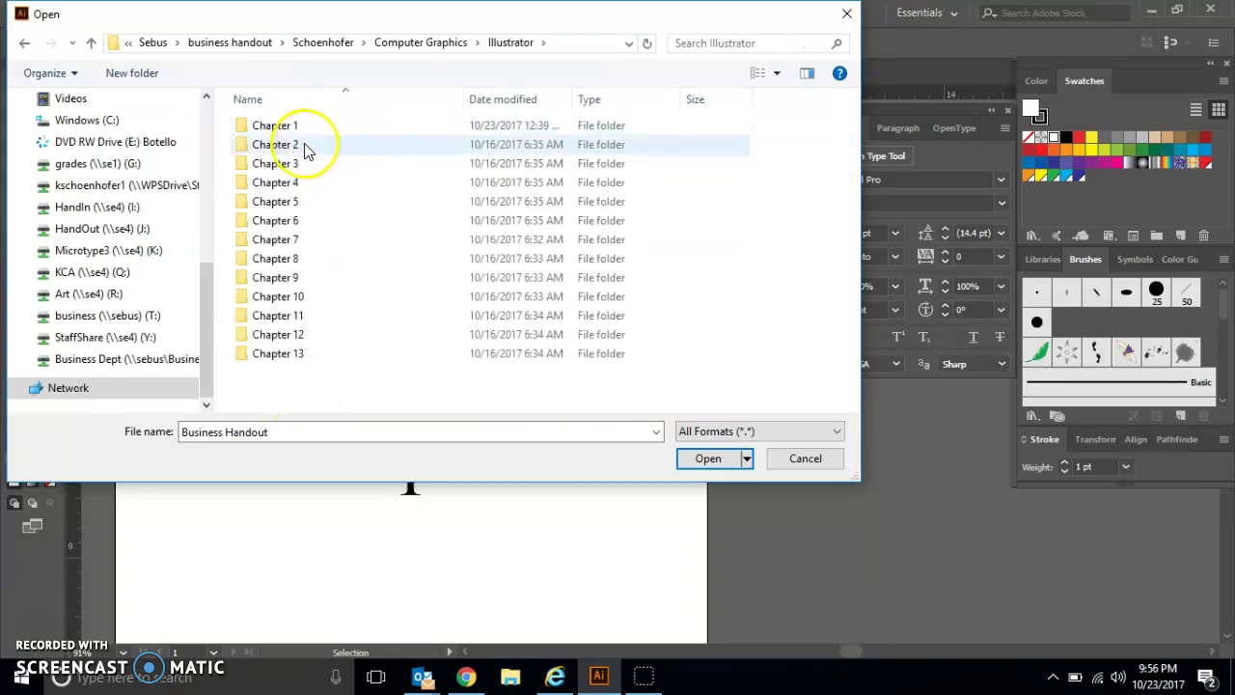
double_click(303, 146)
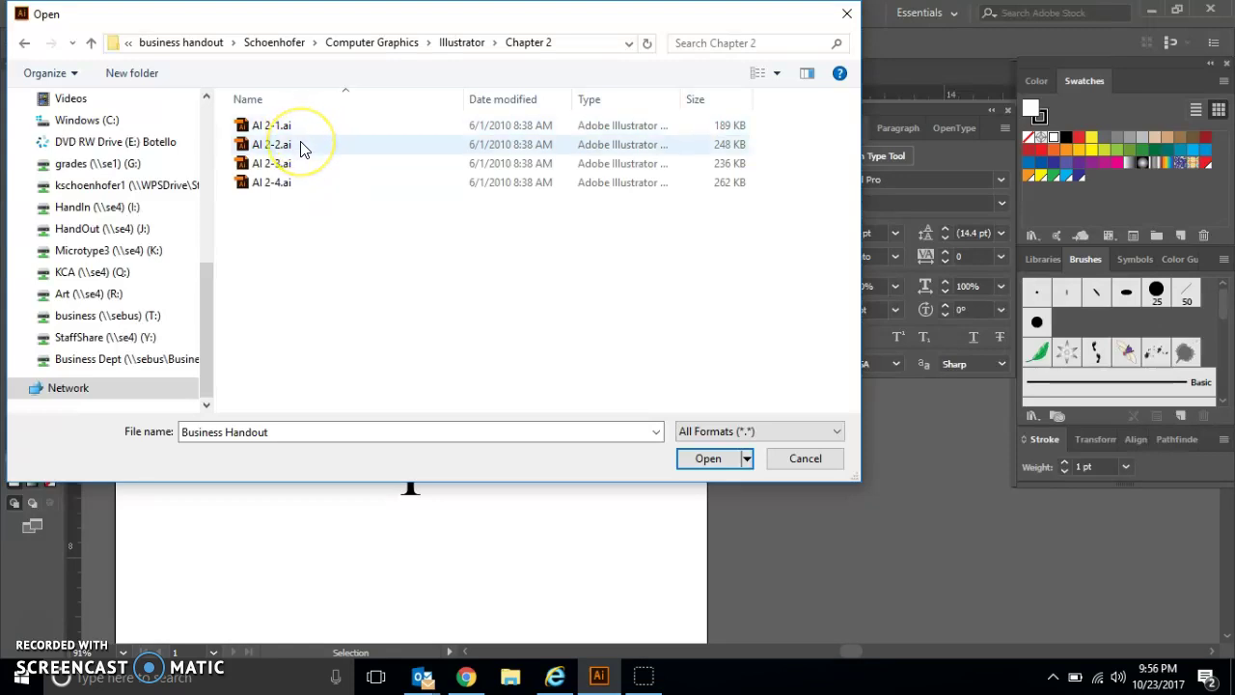
left_click(303, 148)
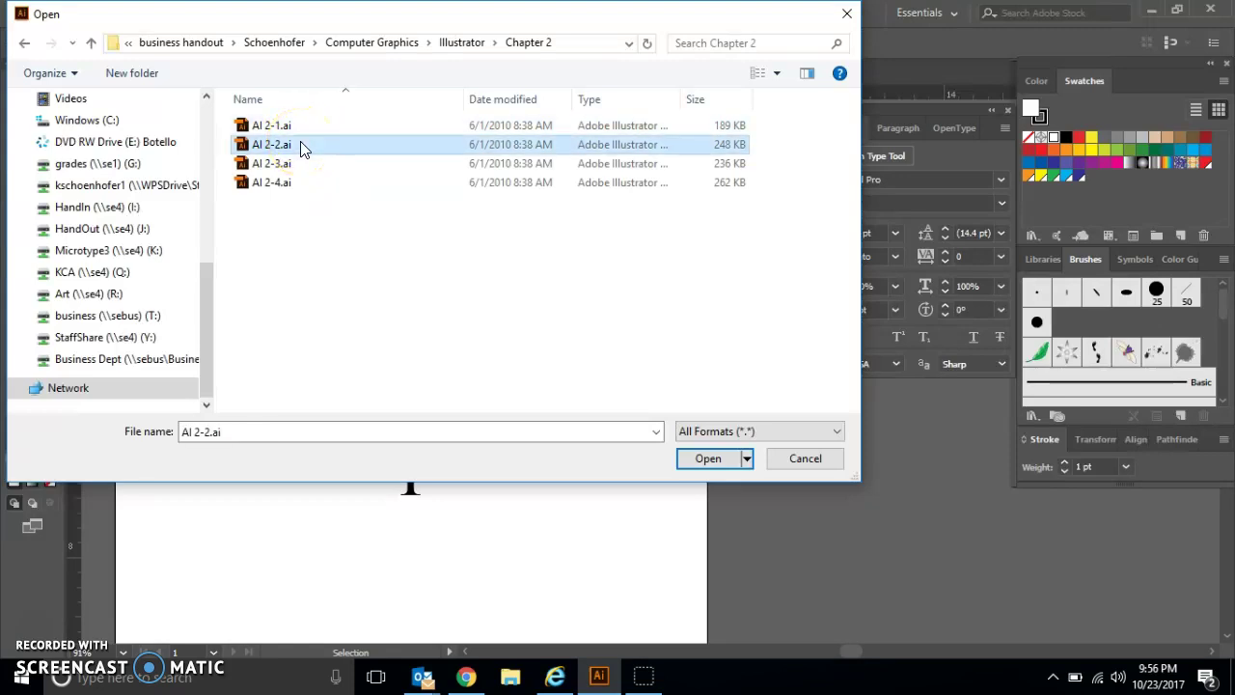
Step: Open AI 2-2.ai and fit its whole artboard in the window
double_click(303, 148)
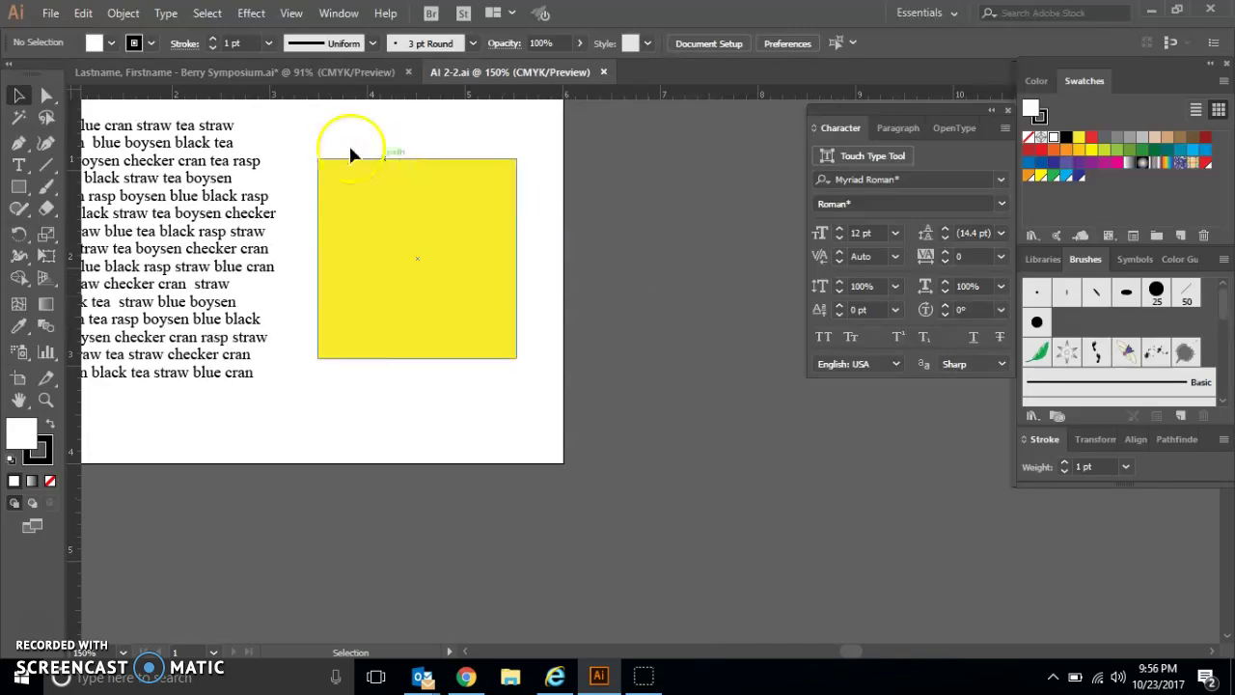
left_click(291, 14)
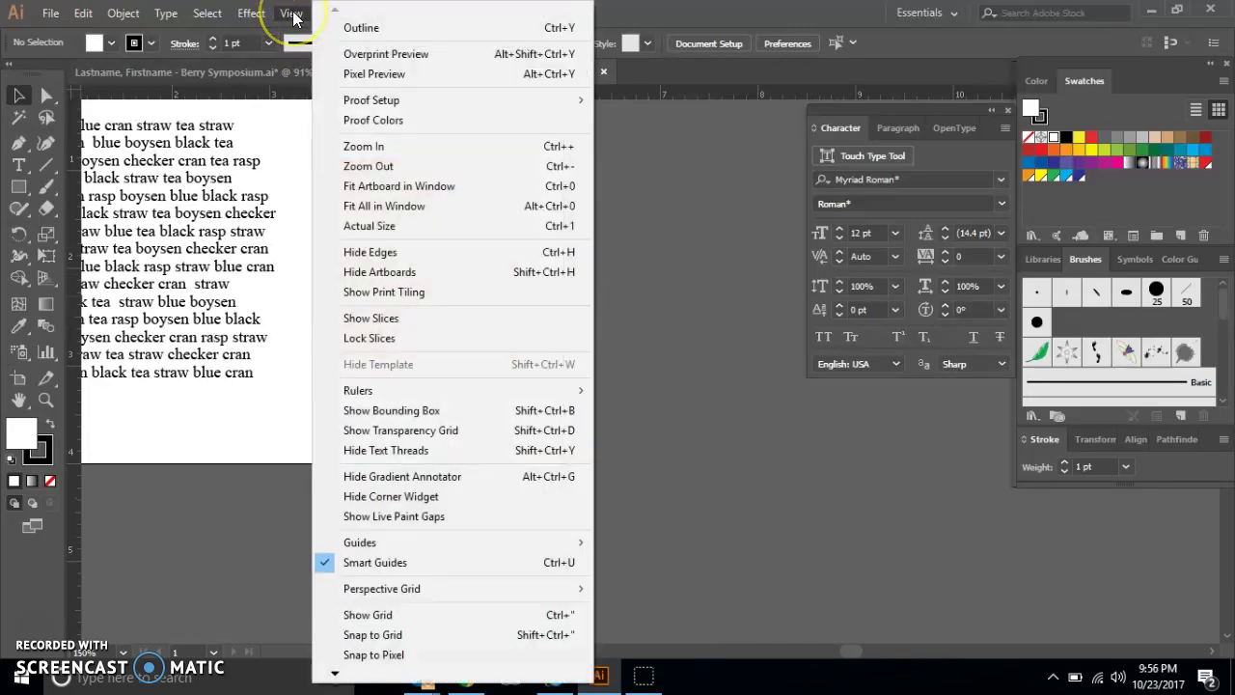
left_click(421, 189)
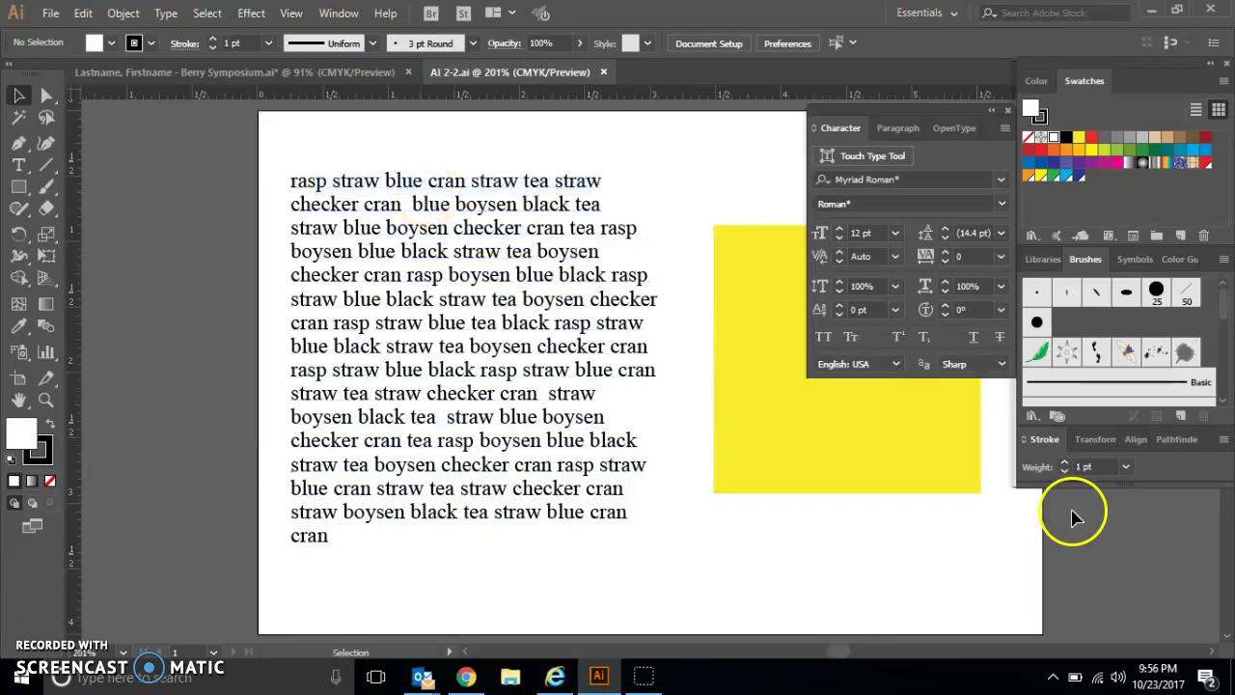
Step: Scroll right to bring the berry-word paragraph and yellow square into view
left_click(1213, 652)
left_click(1212, 653)
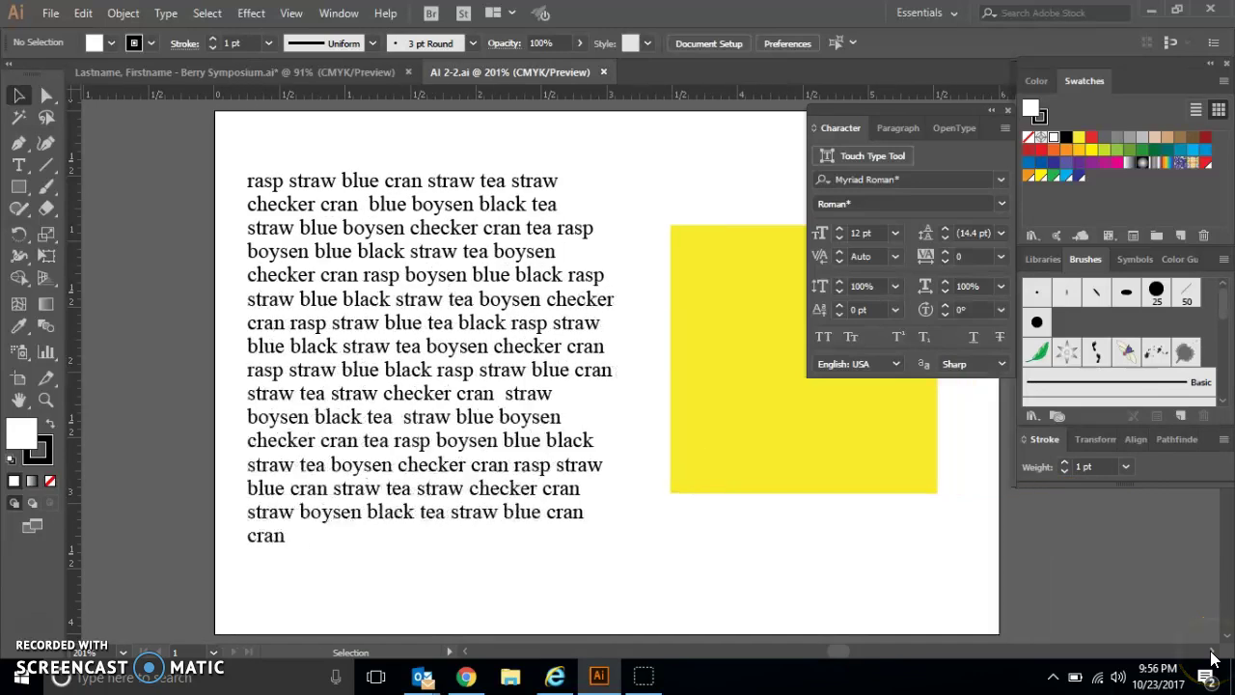
left_click(1213, 652)
left_click(1212, 653)
left_click(1212, 652)
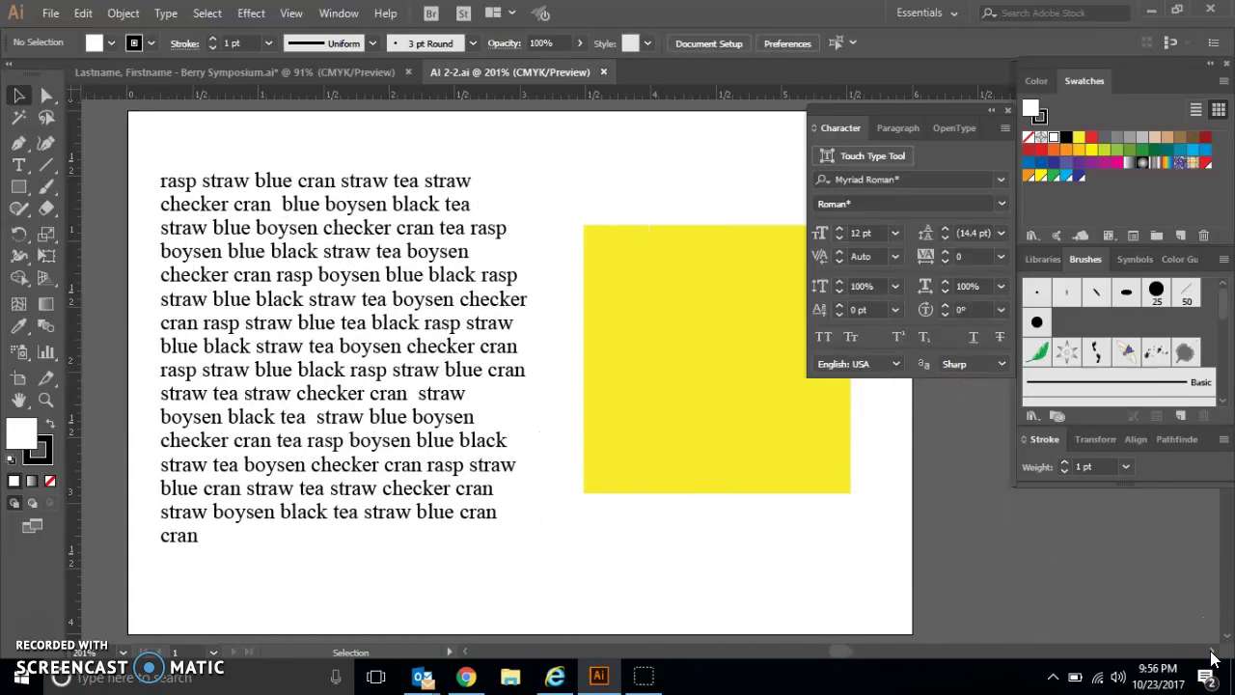
left_click(1212, 653)
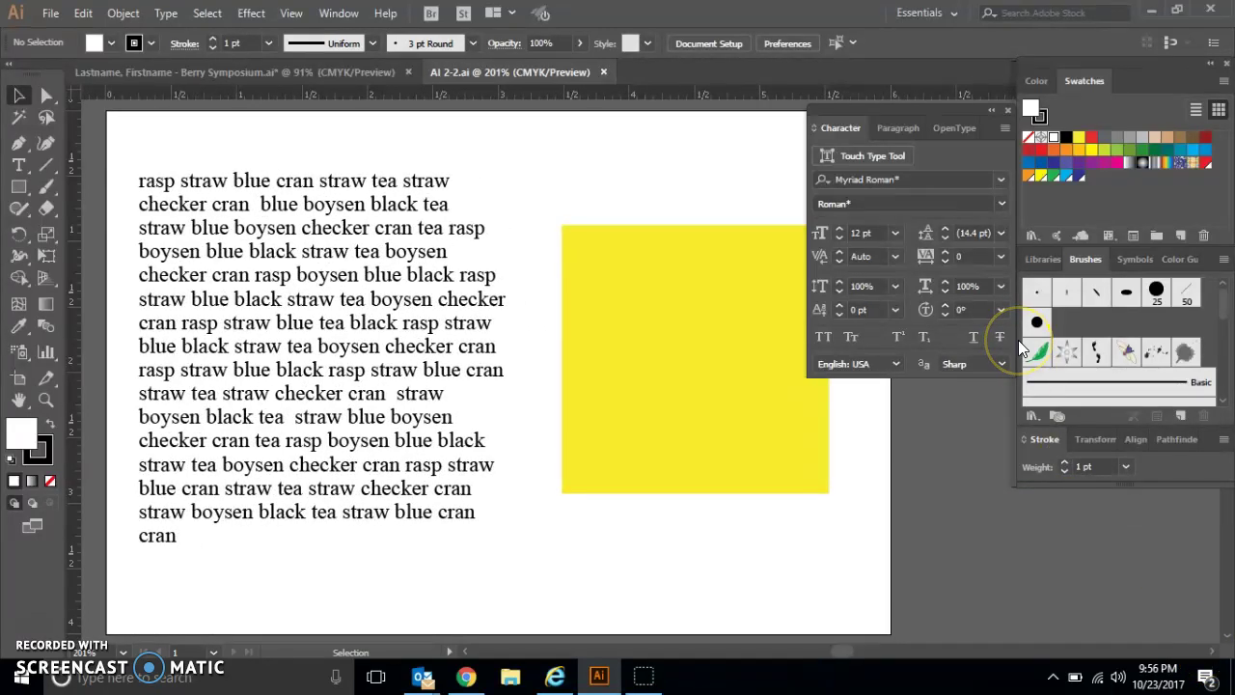
Step: Select the yellow square and rotate it by a 45° angle using the Rotate dialog
left_click(885, 314)
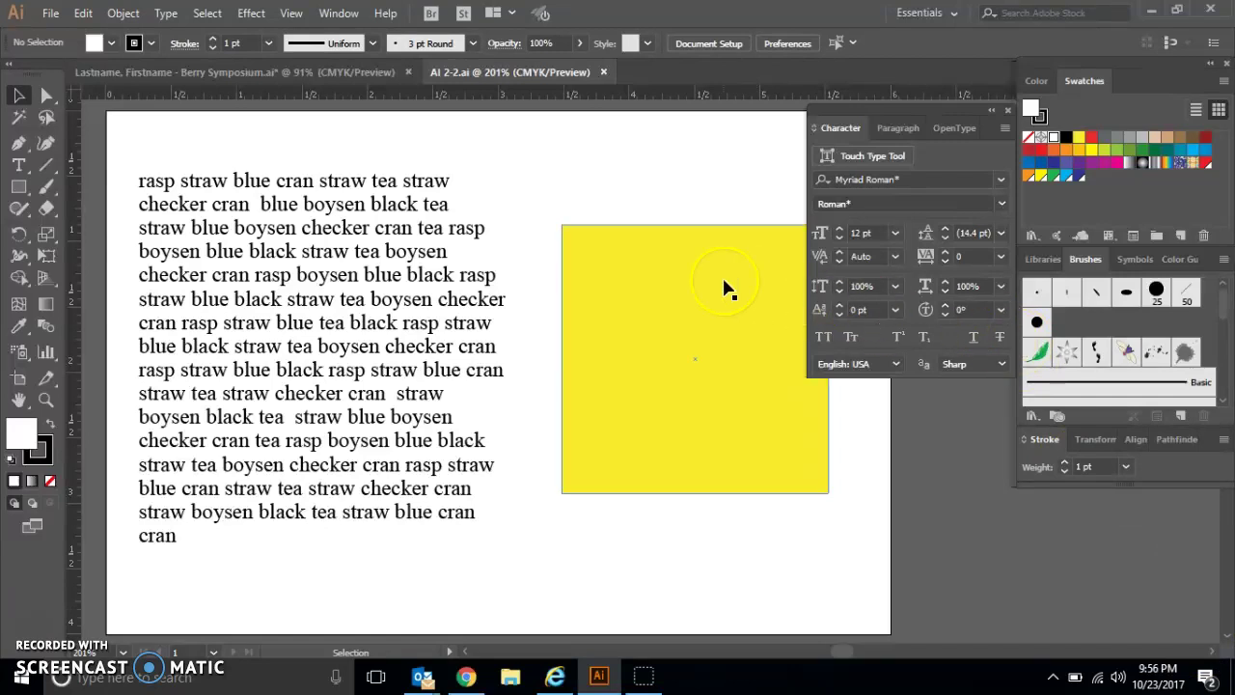
left_click(17, 94)
left_click(562, 245)
left_click(617, 302)
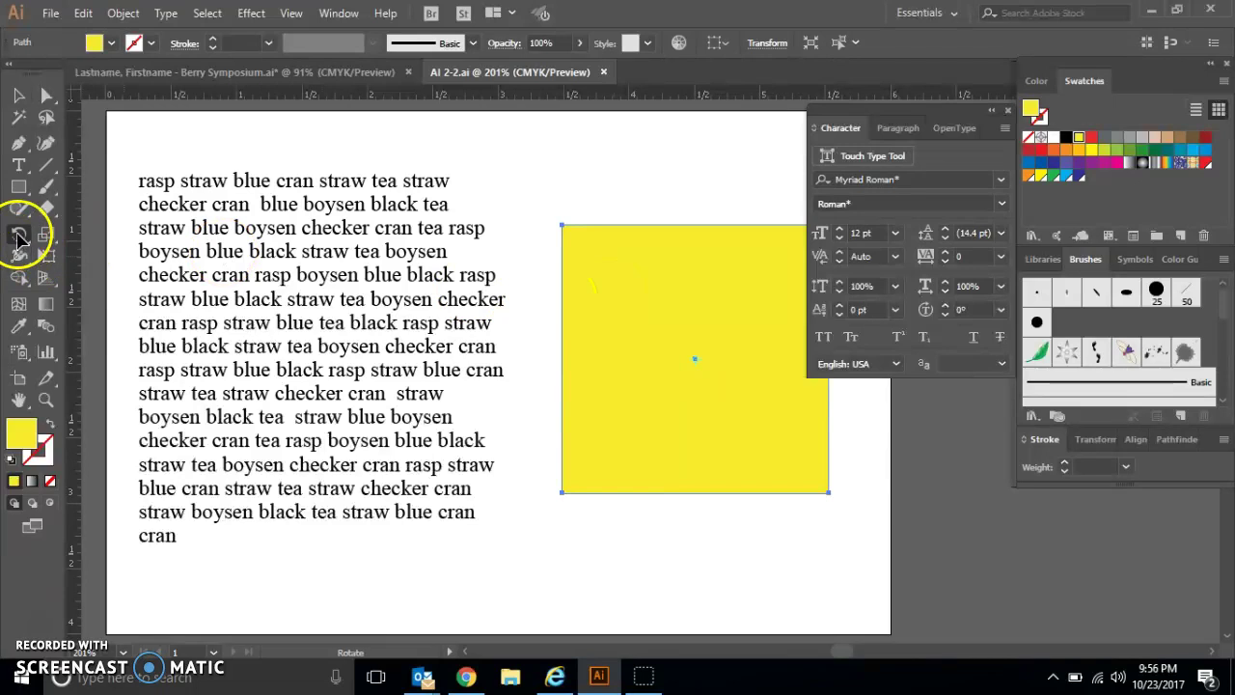
double_click(19, 234)
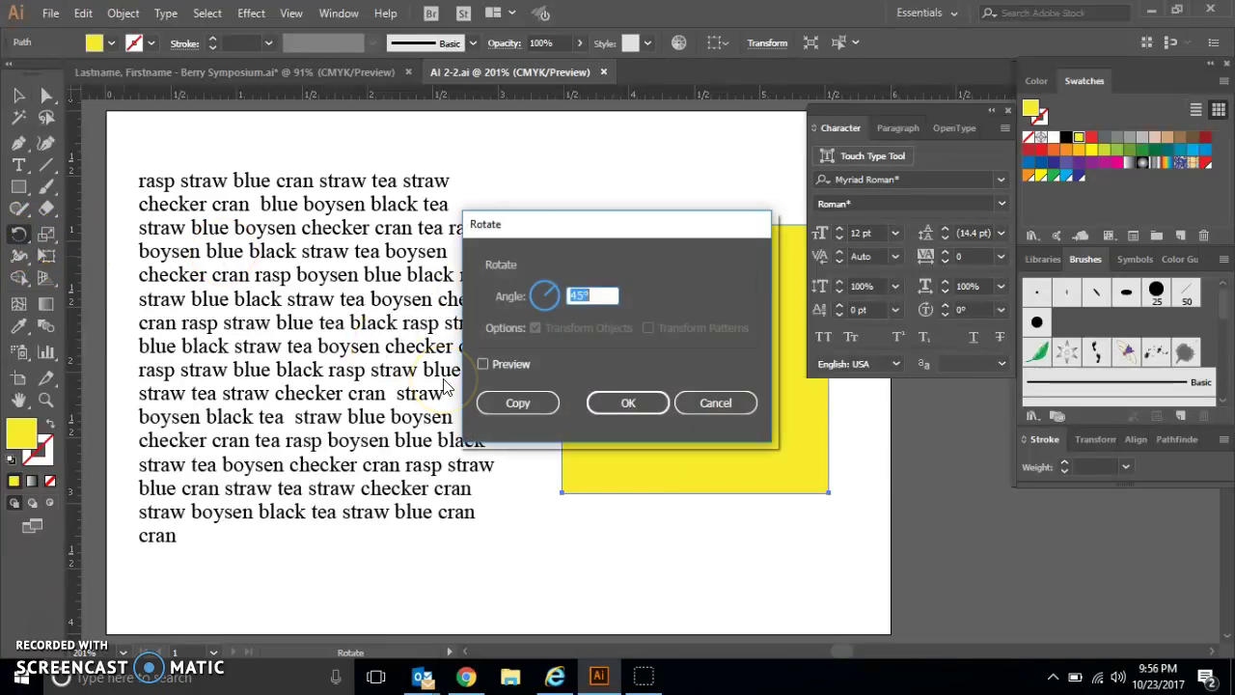
left_click(687, 340)
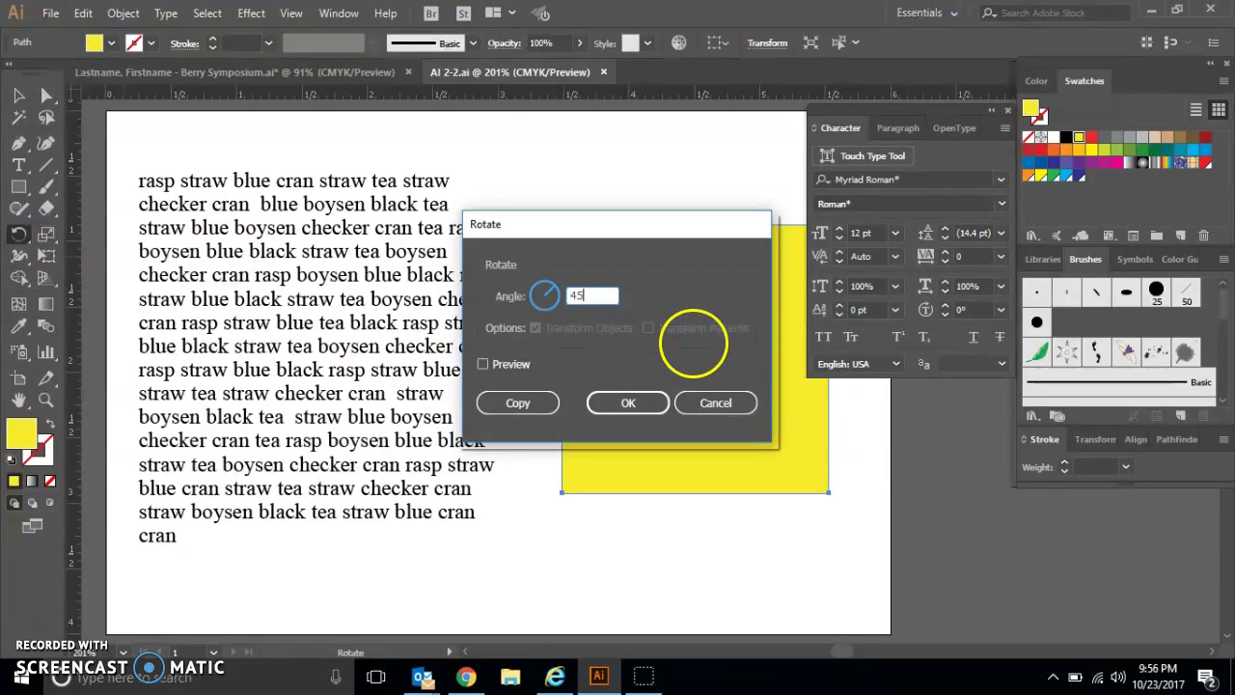
left_click(748, 364)
left_click(643, 402)
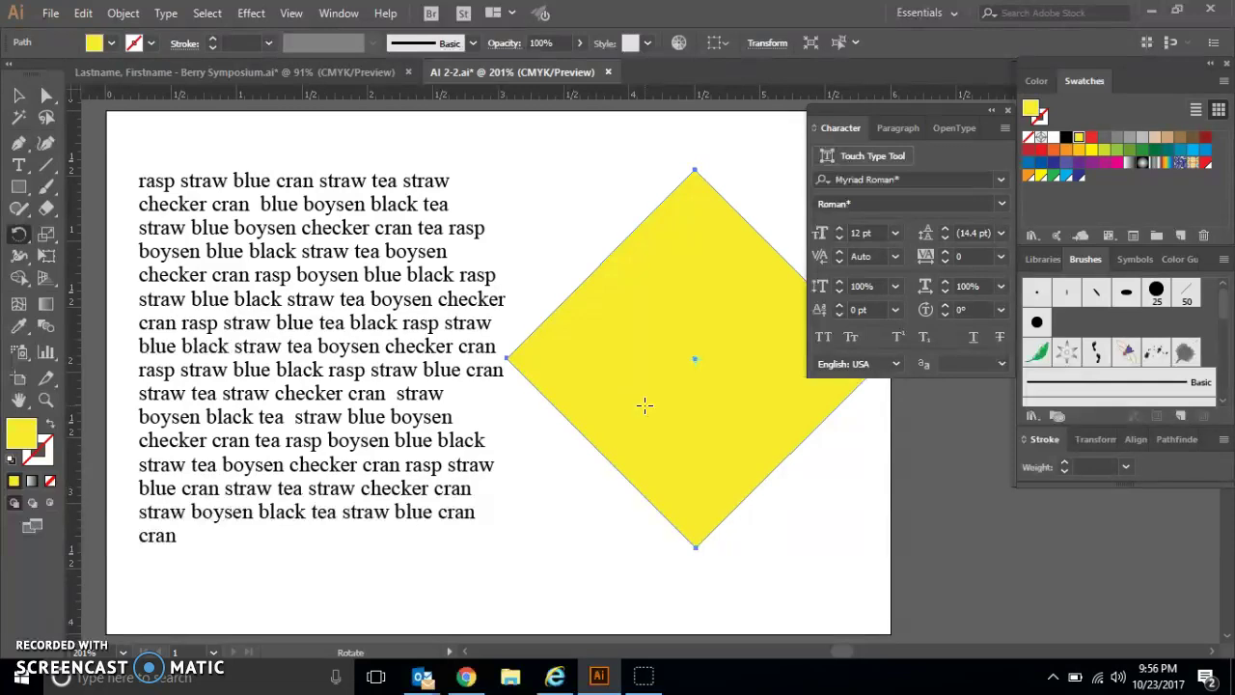
Step: Choose the Area Type Tool and select all the text in the berry-word paragraph
left_click(276, 211)
left_click(18, 94)
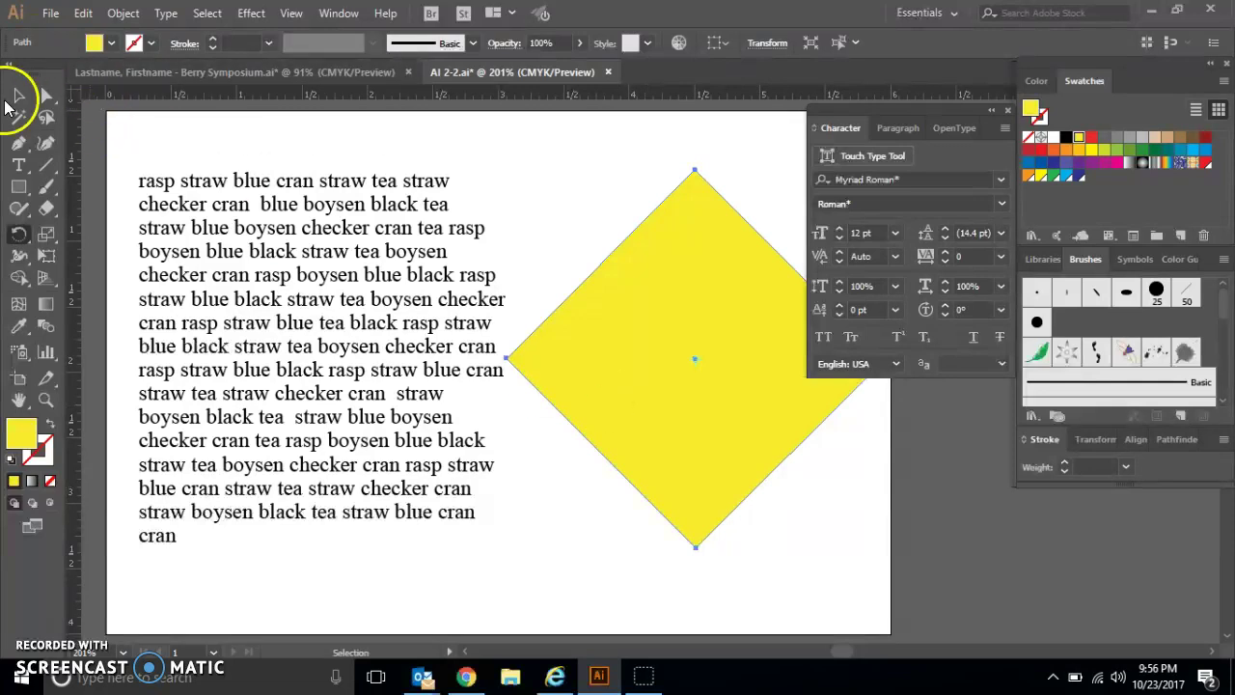
left_click(35, 166)
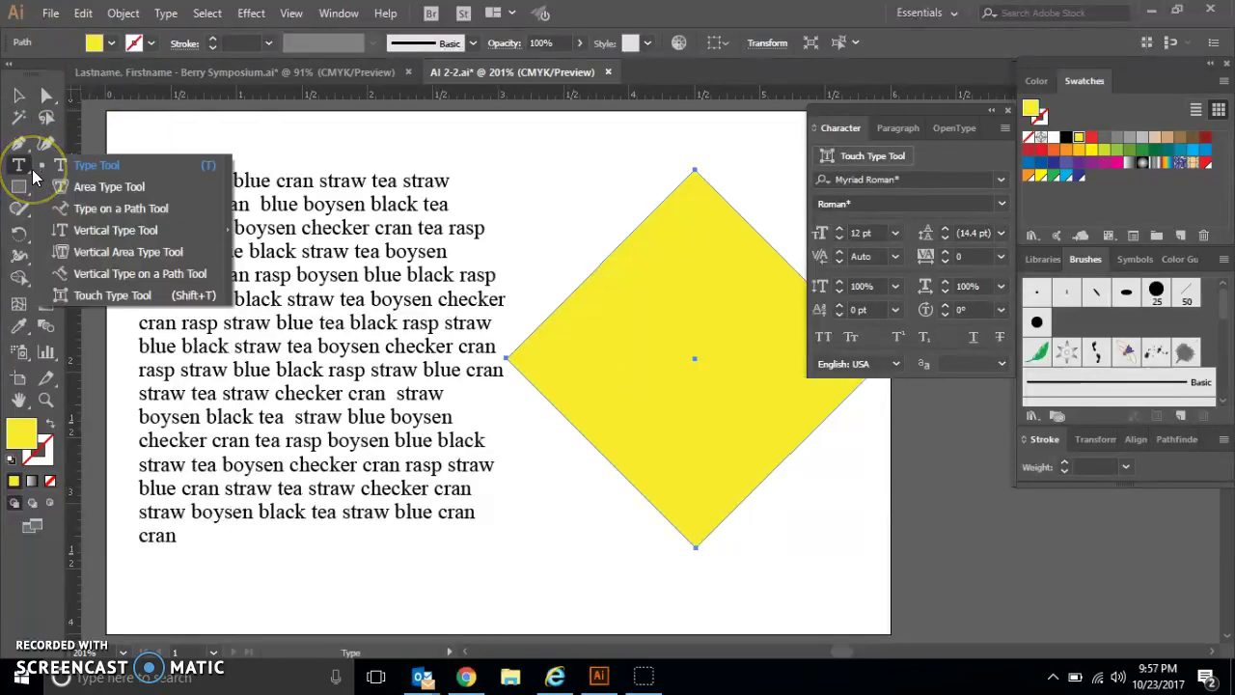
left_click(82, 188)
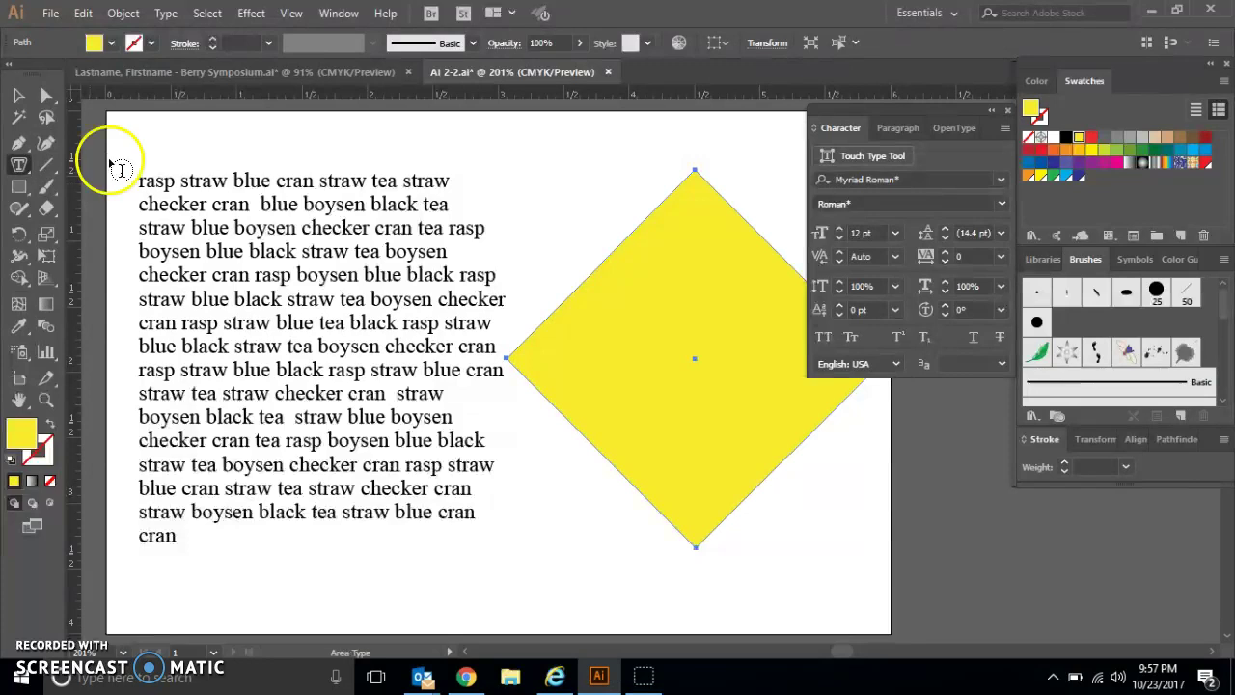
left_click(230, 231)
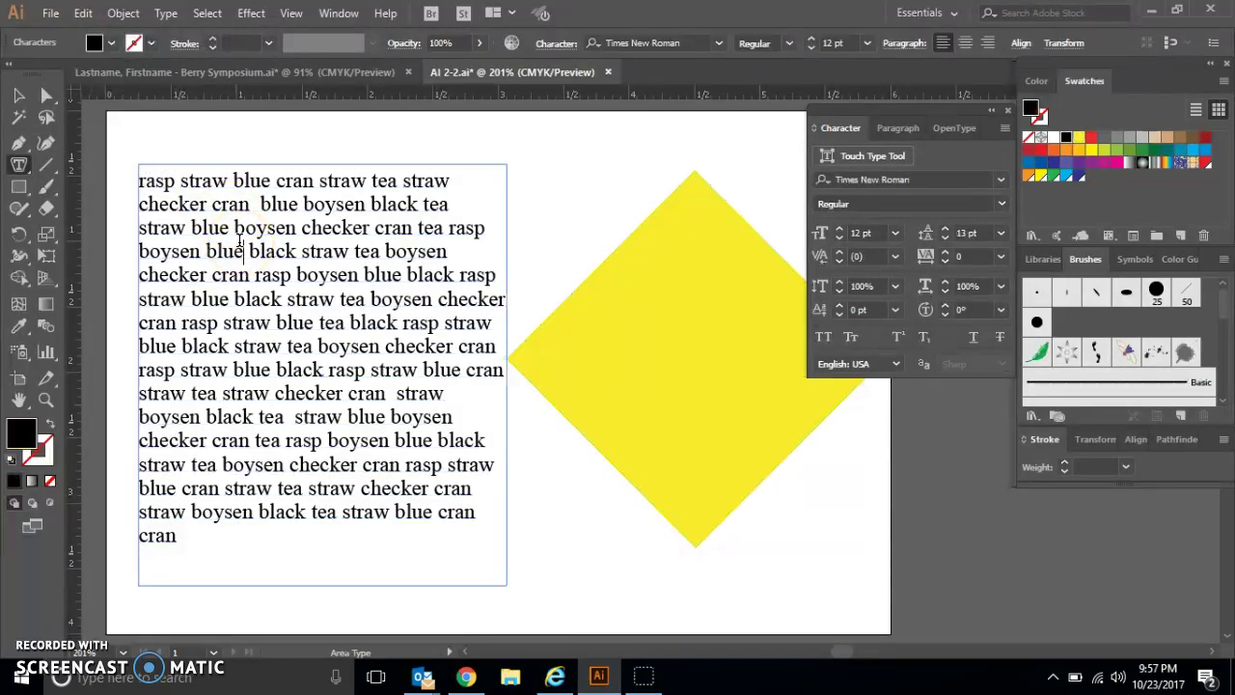
key("Escape")
left_click(204, 13)
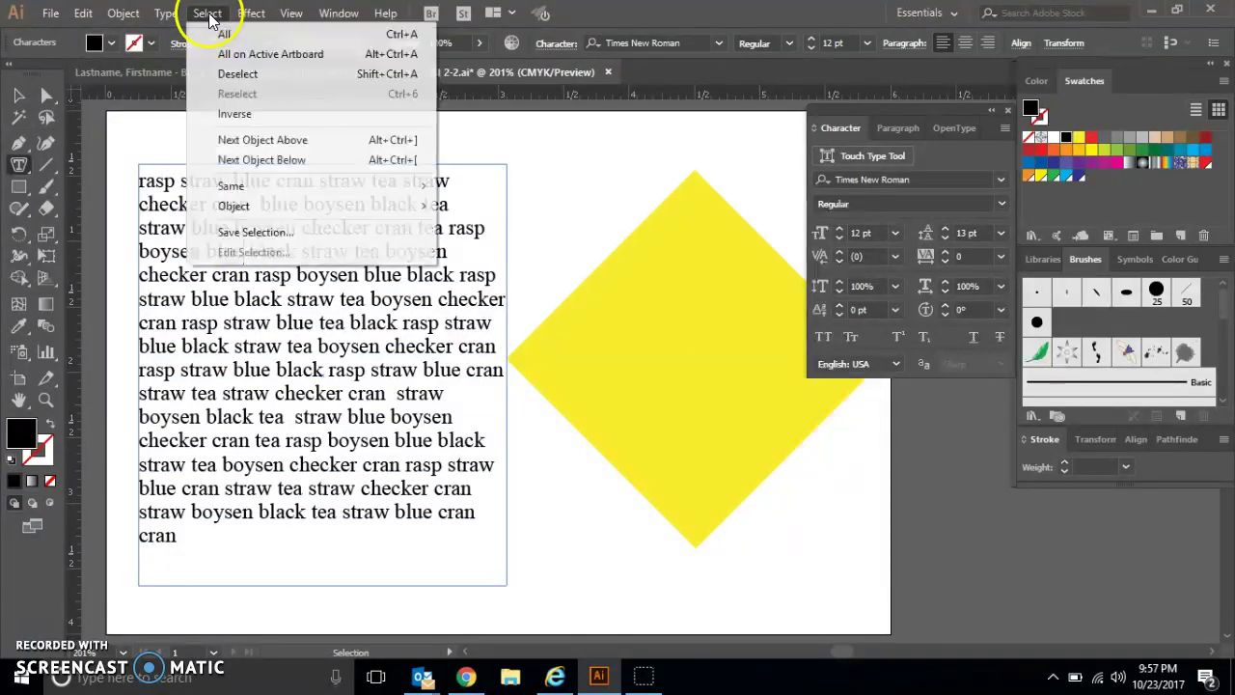
left_click(223, 36)
key("ctrl+c")
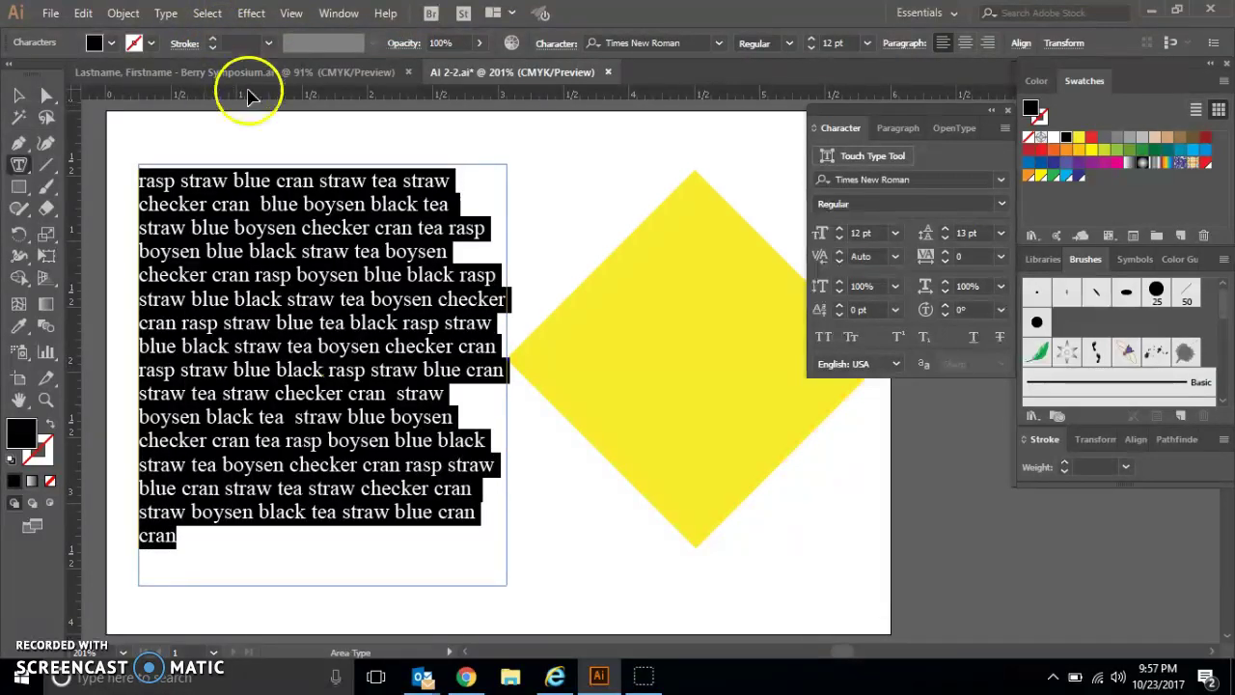
Step: Select the yellow diamond and switch back to the Area Type Tool
left_click(18, 97)
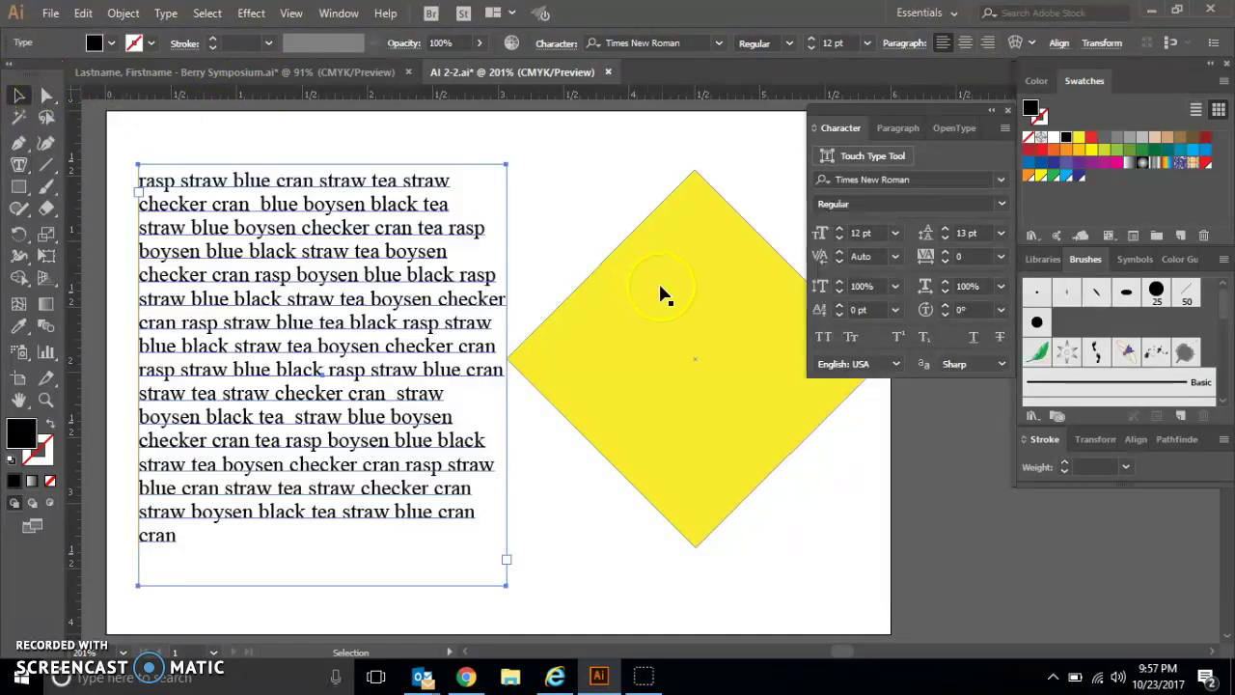
left_click(673, 320)
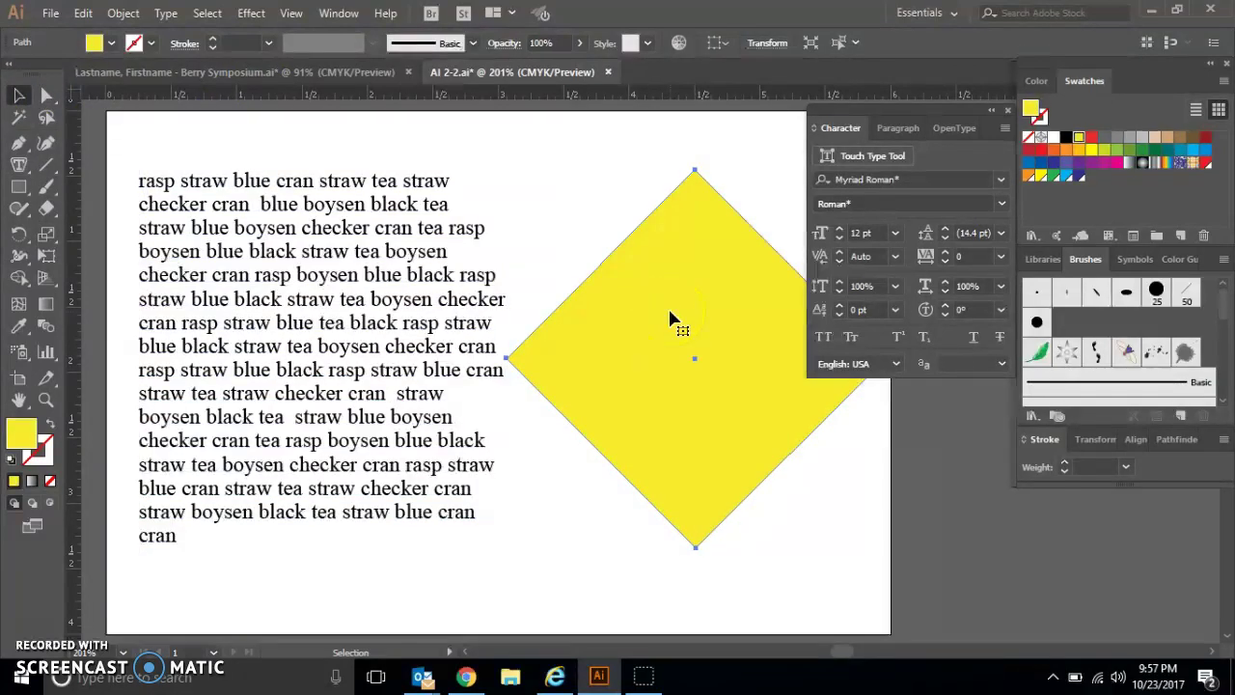
left_click(20, 167)
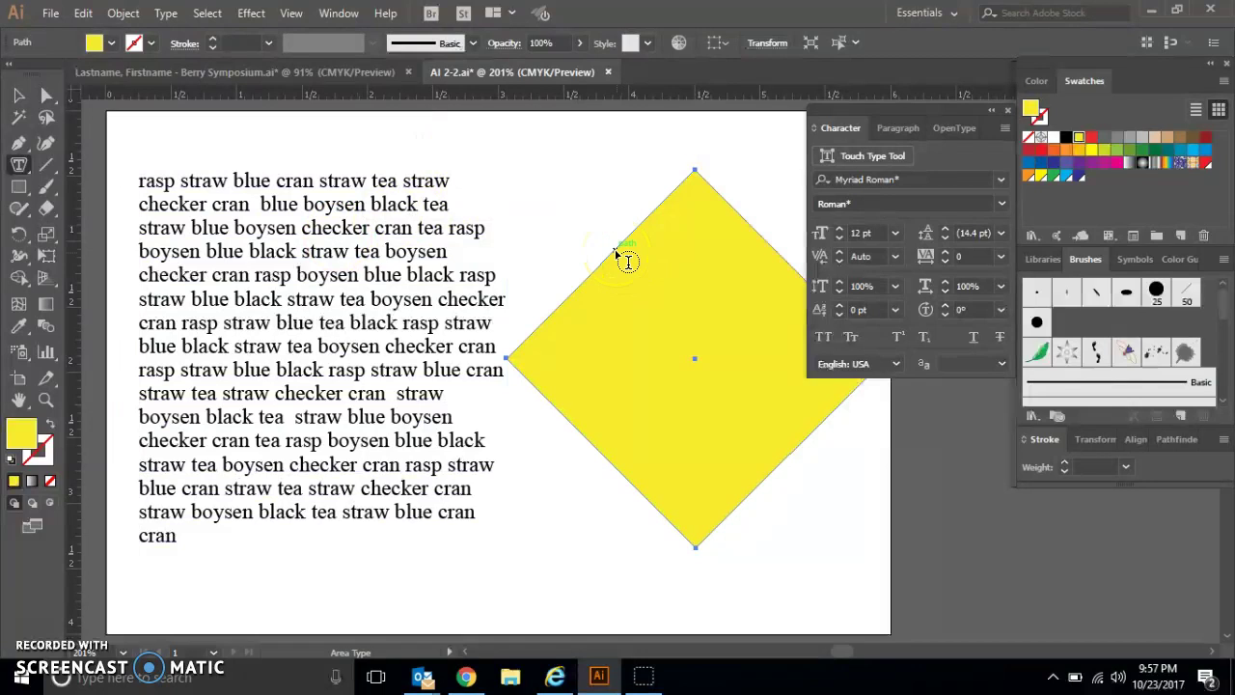
Step: Convert the diamond's path into an area-type container filled with Lorem ipsum placeholder text
left_click(618, 253)
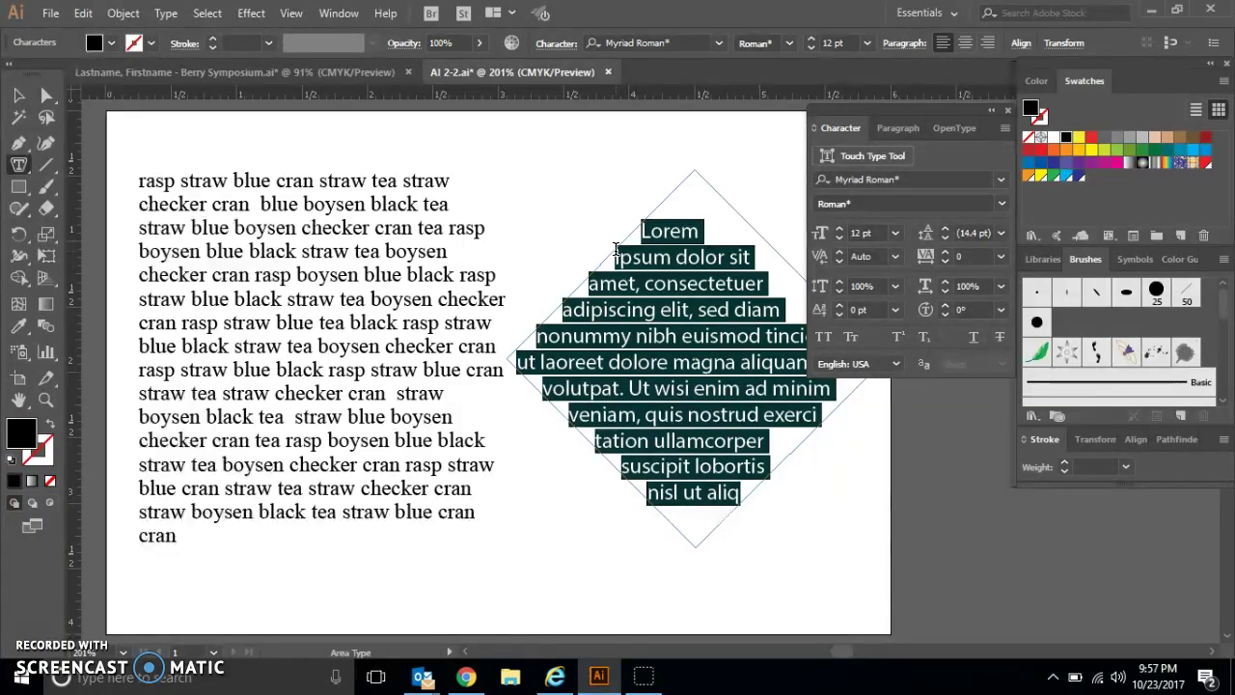
Step: Replace the Lorem ipsum placeholder with the pasted berry-word text and select all of it
key("BackSpace")
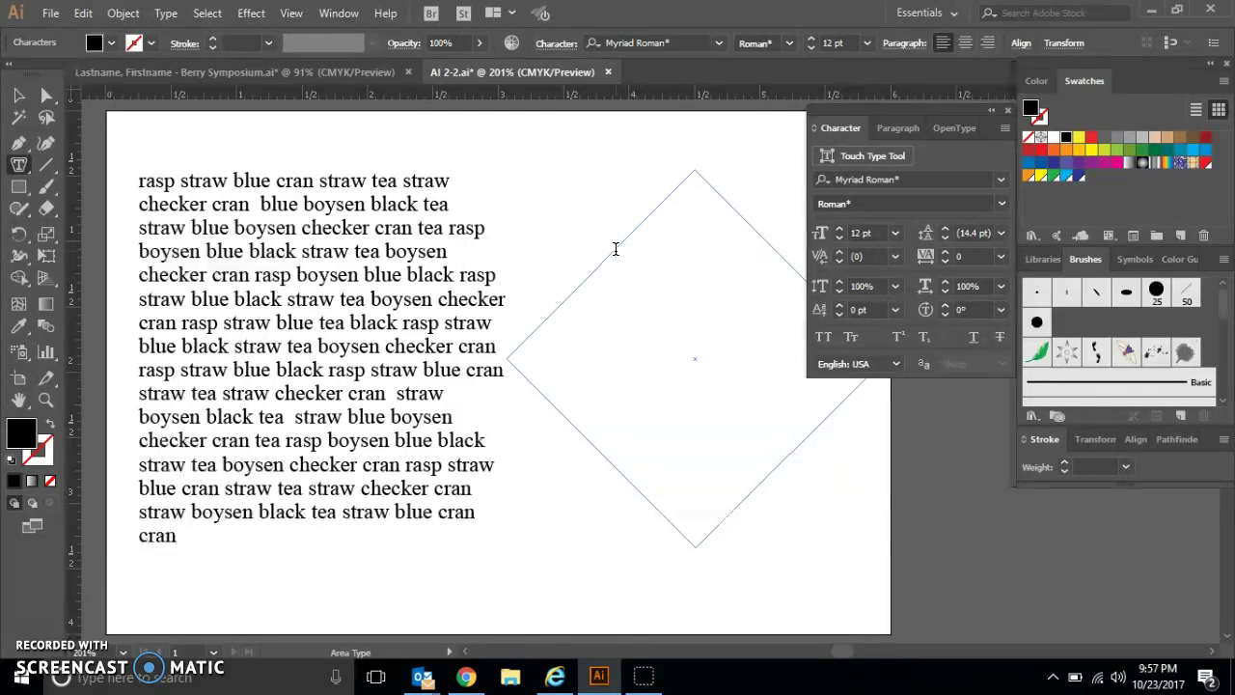
key("ctrl")
key("ctrl+v")
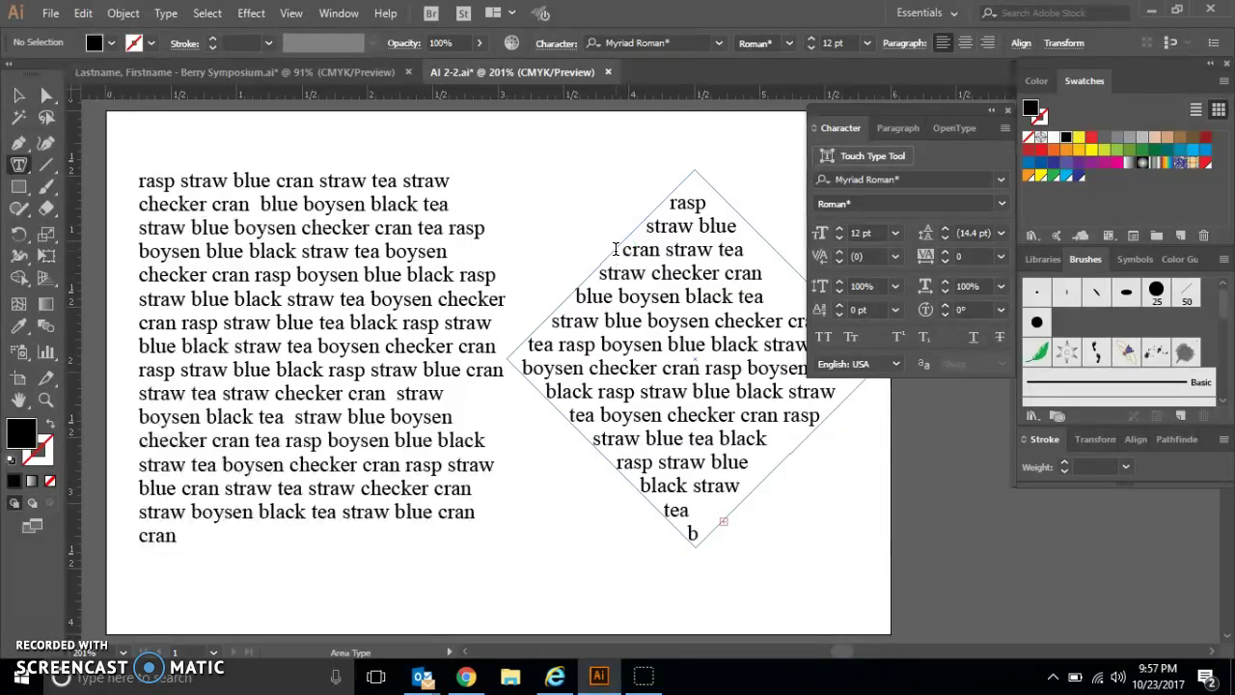
left_click(685, 200)
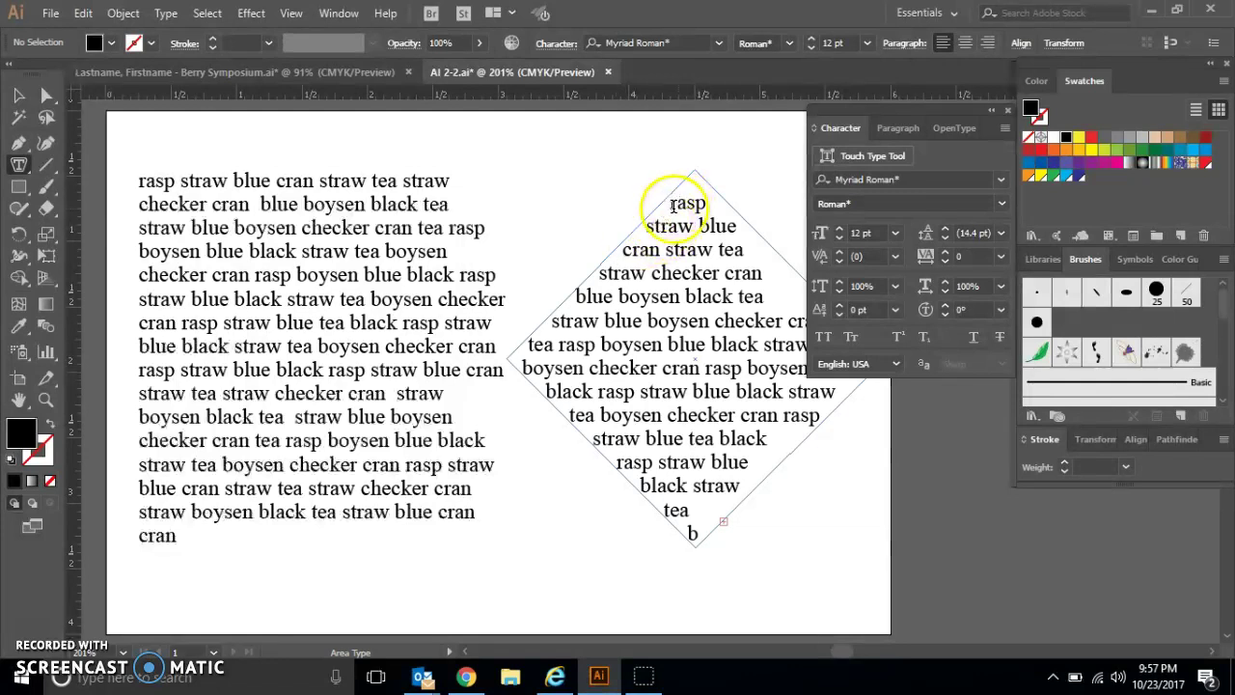
left_click(695, 266)
double_click(691, 271)
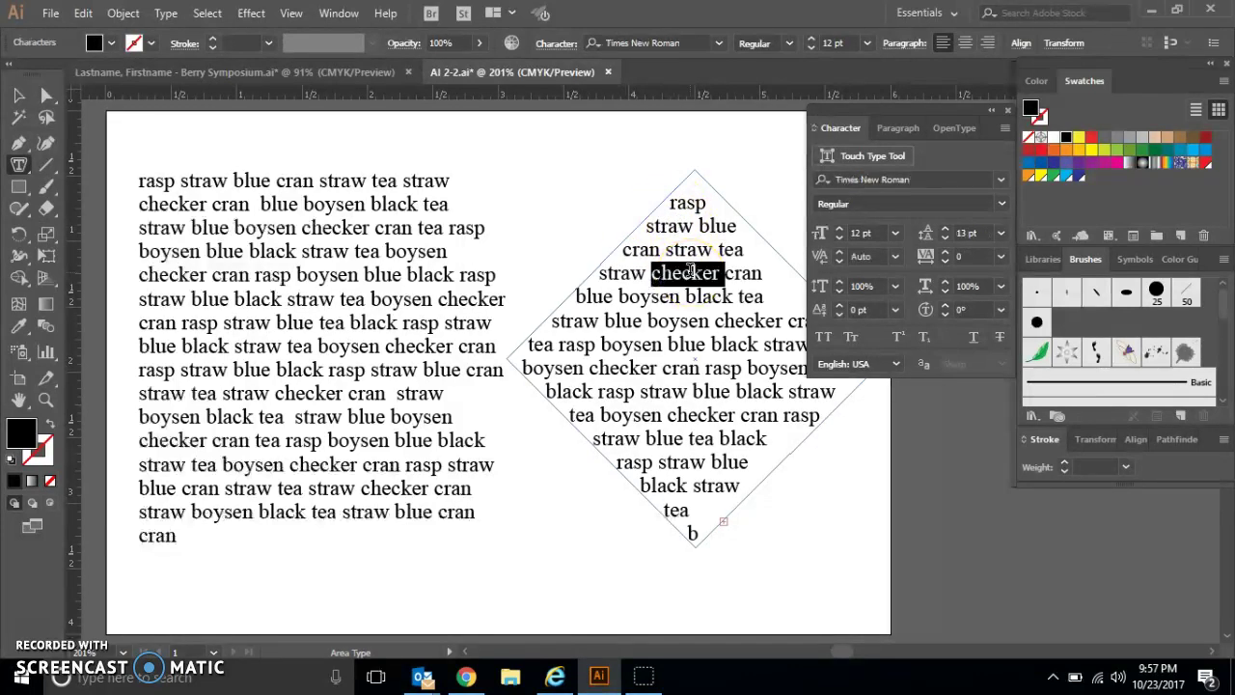
key("ctrl+a")
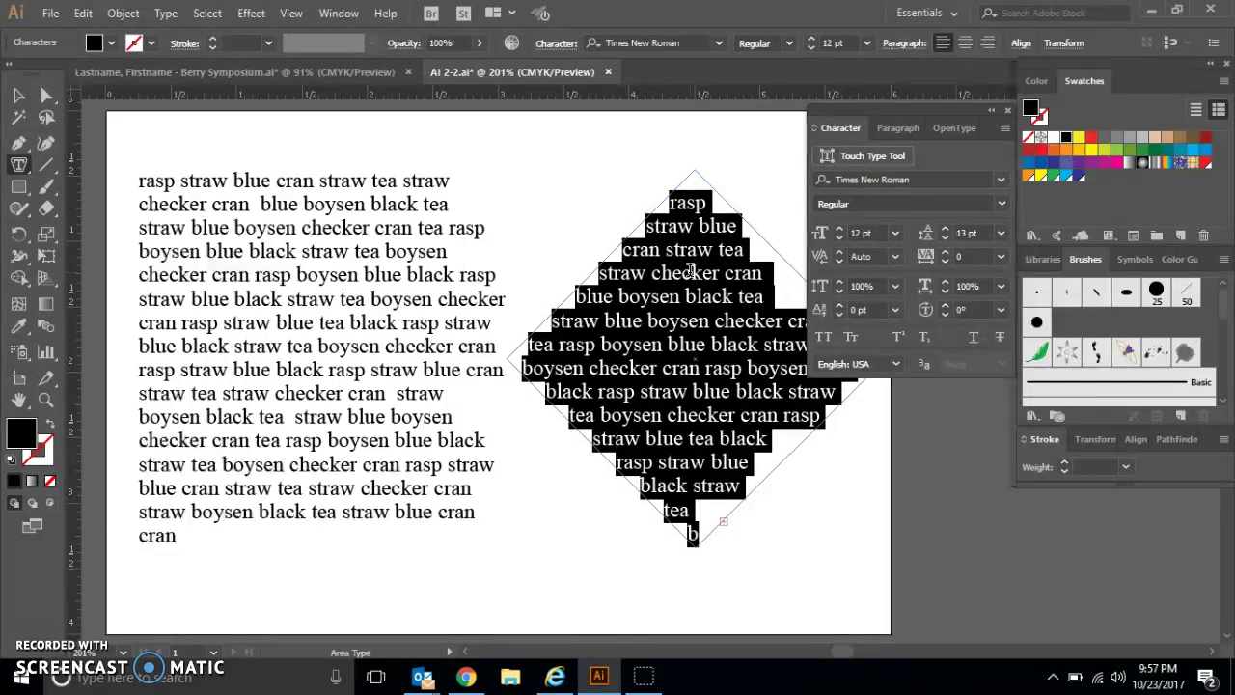
left_click(878, 234)
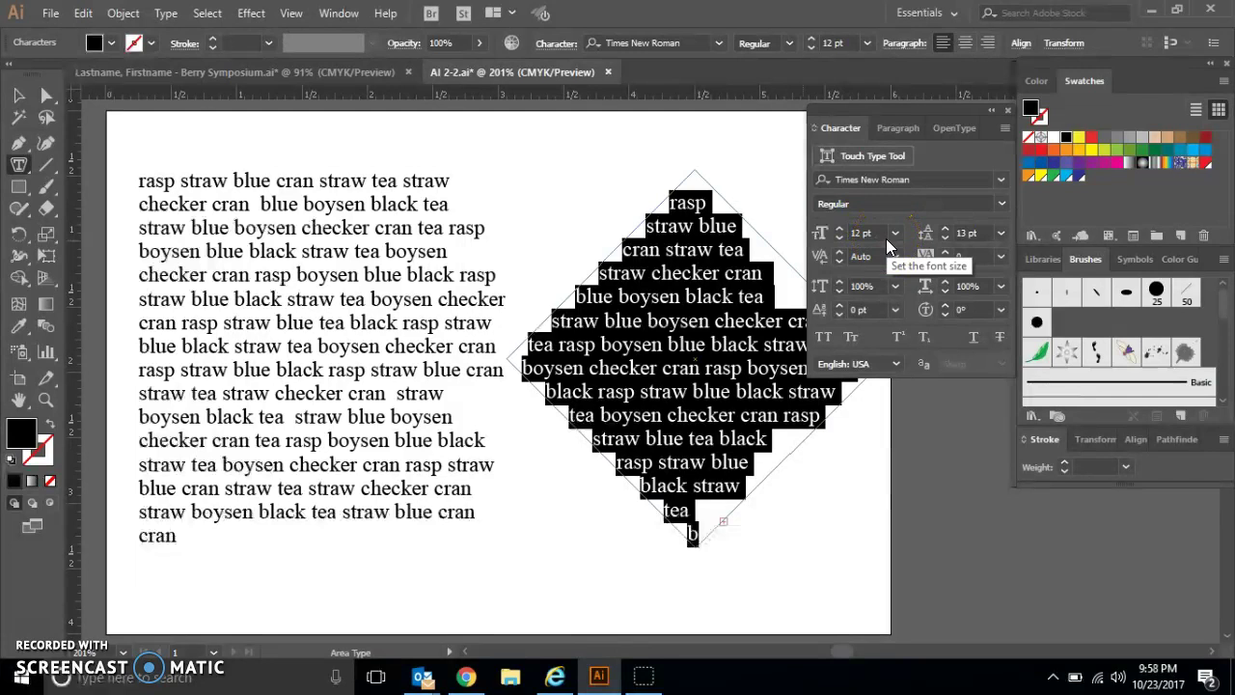
Step: Center-align every line of the diamond's berry text
left_click(931, 106)
left_click(898, 129)
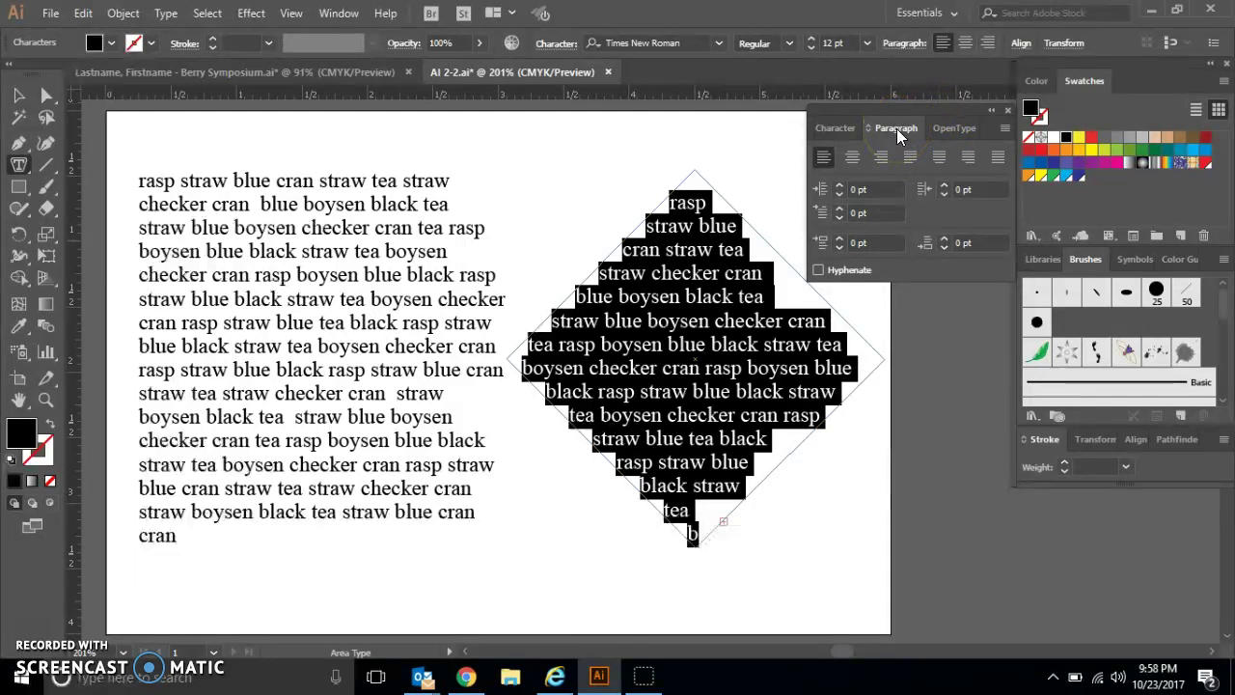
left_click(853, 160)
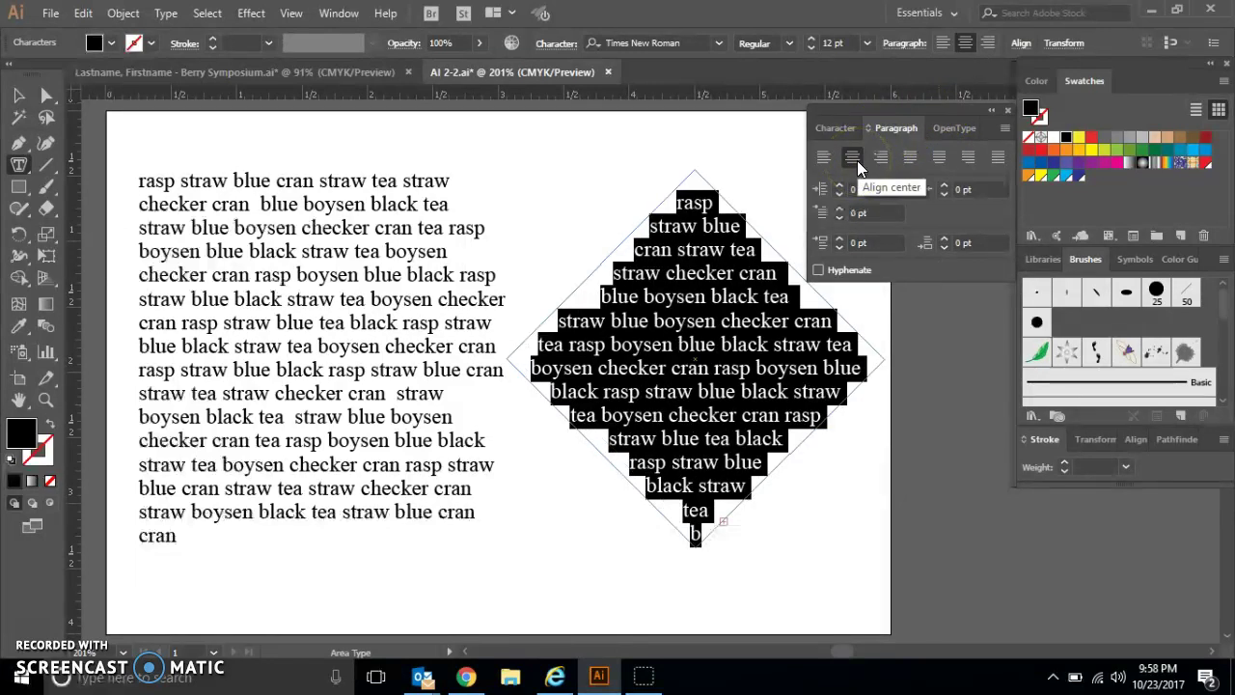
Step: Reduce the font size to 9 pt and the leading to 11 pt
left_click(852, 144)
left_click(840, 133)
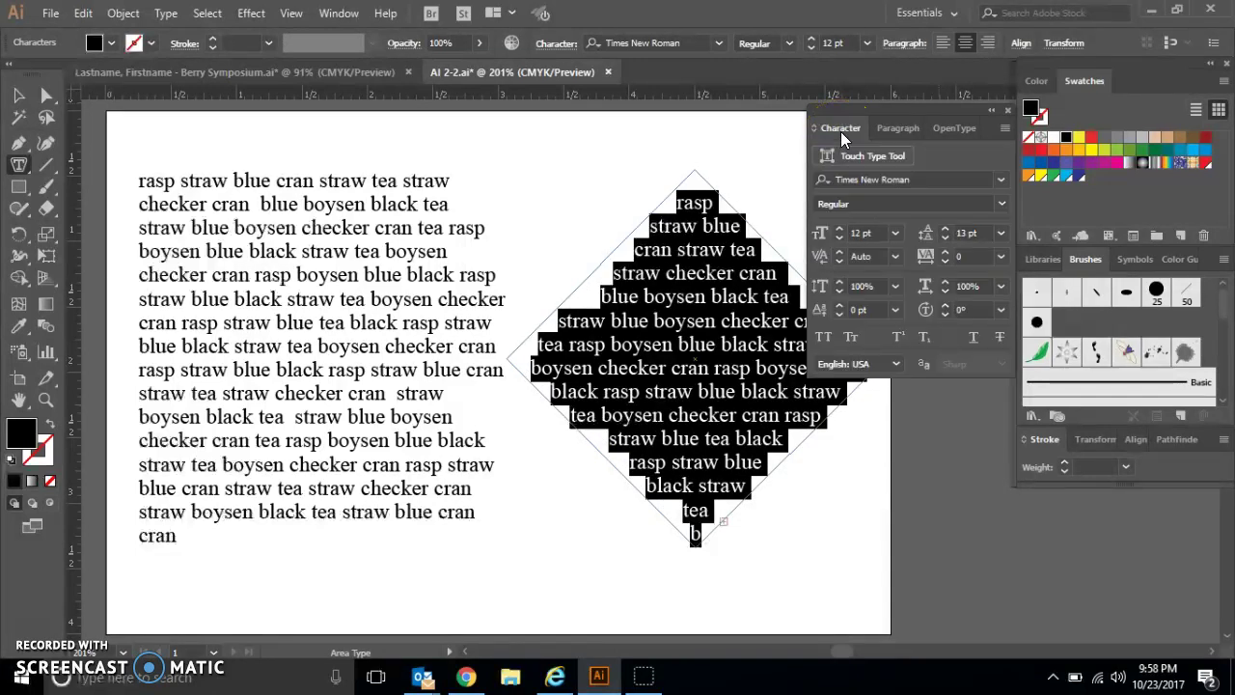
left_click(842, 241)
left_click(842, 241)
left_click(839, 240)
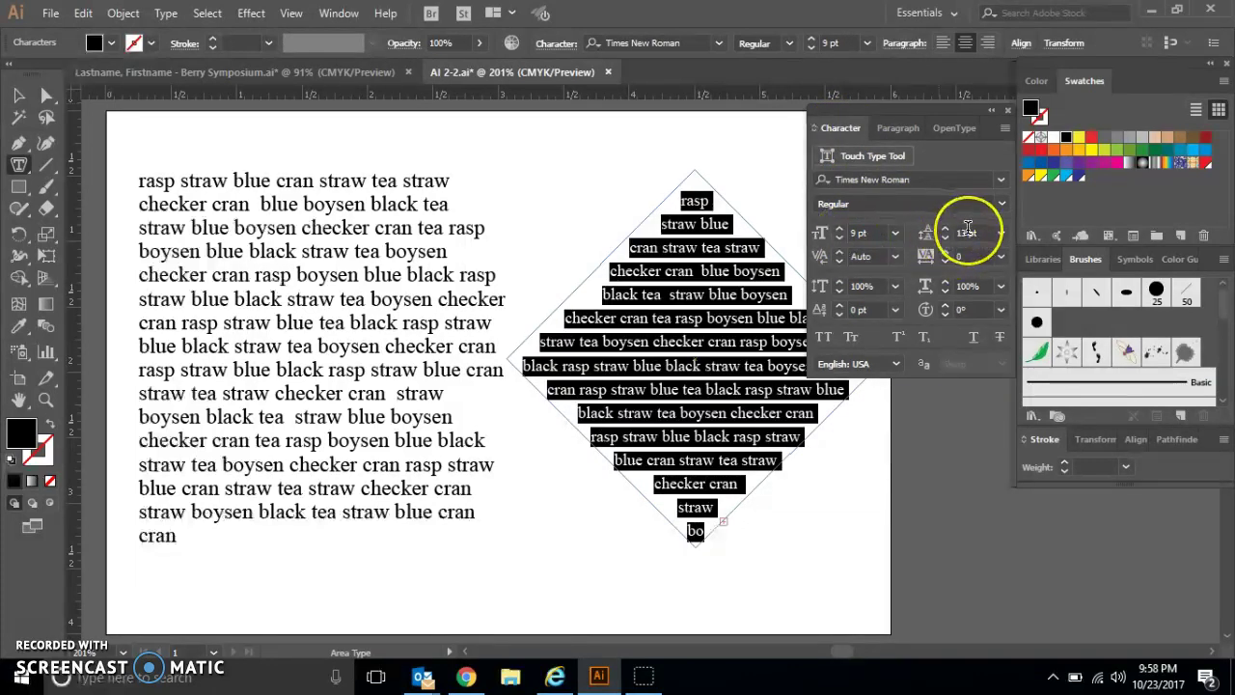
left_click(945, 239)
left_click(945, 239)
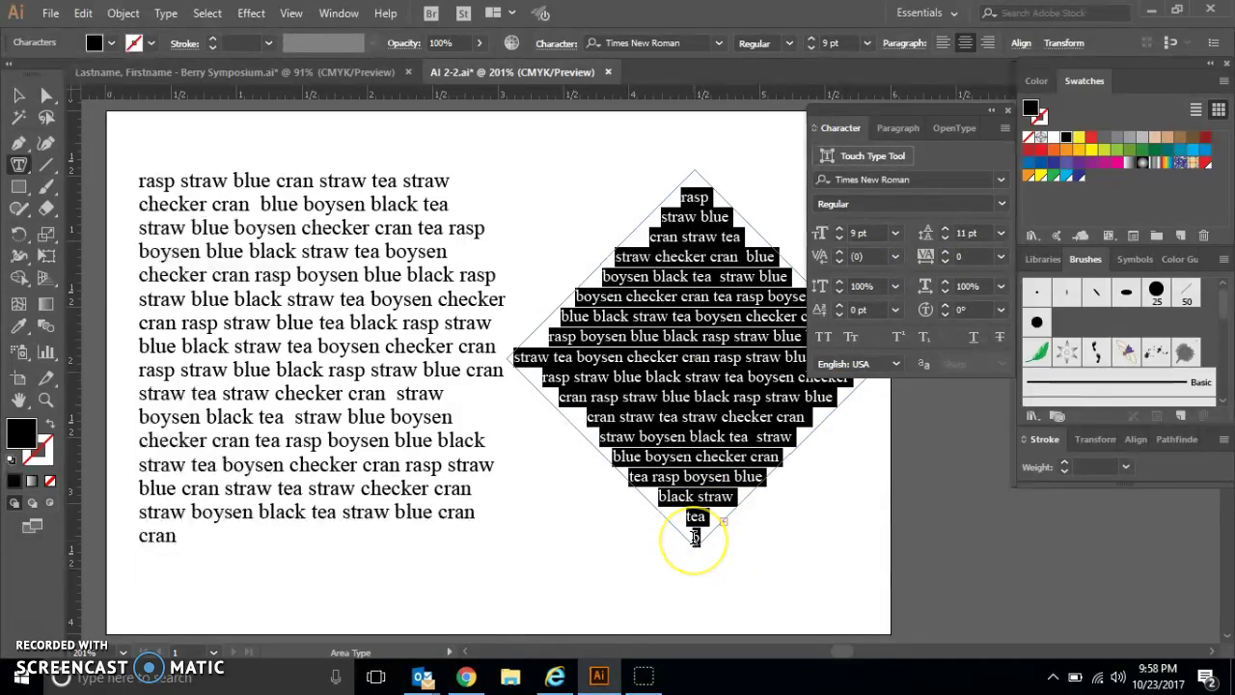
Step: Delete the stray trailing letters so the diamond text ends with 'tea'
left_click(695, 538)
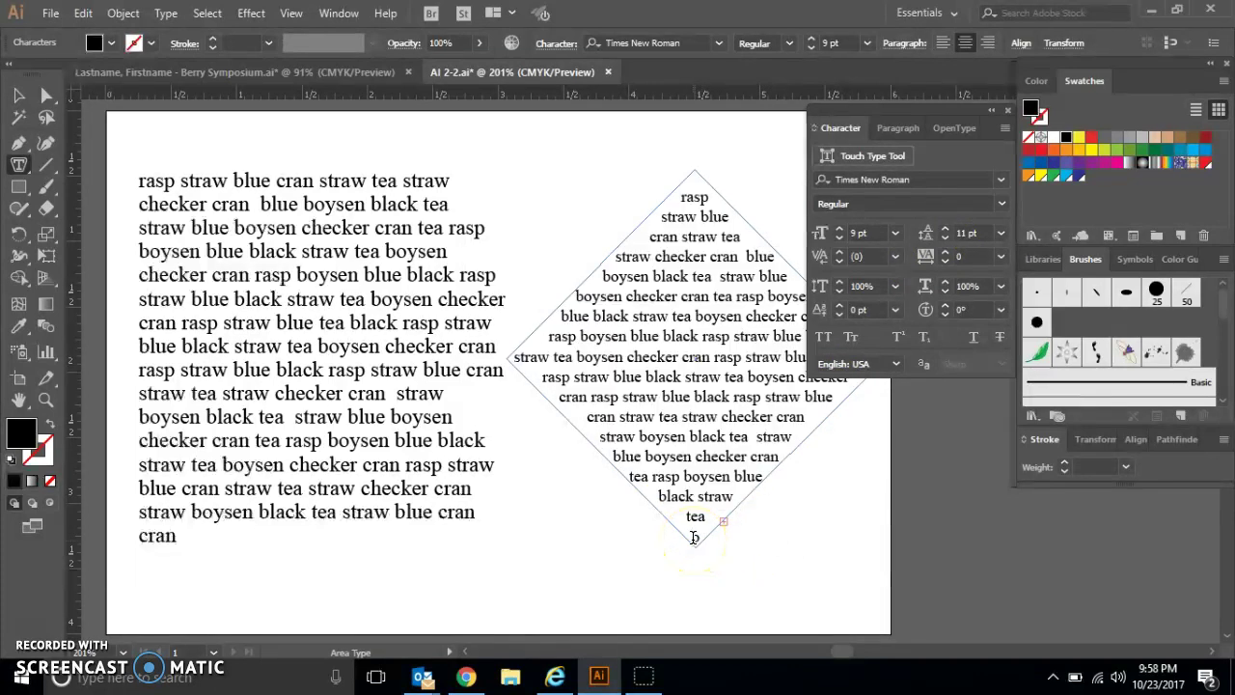
type("straw")
key("BackSpace")
key("BackSpace")
key("BackSpace")
key("BackSpace")
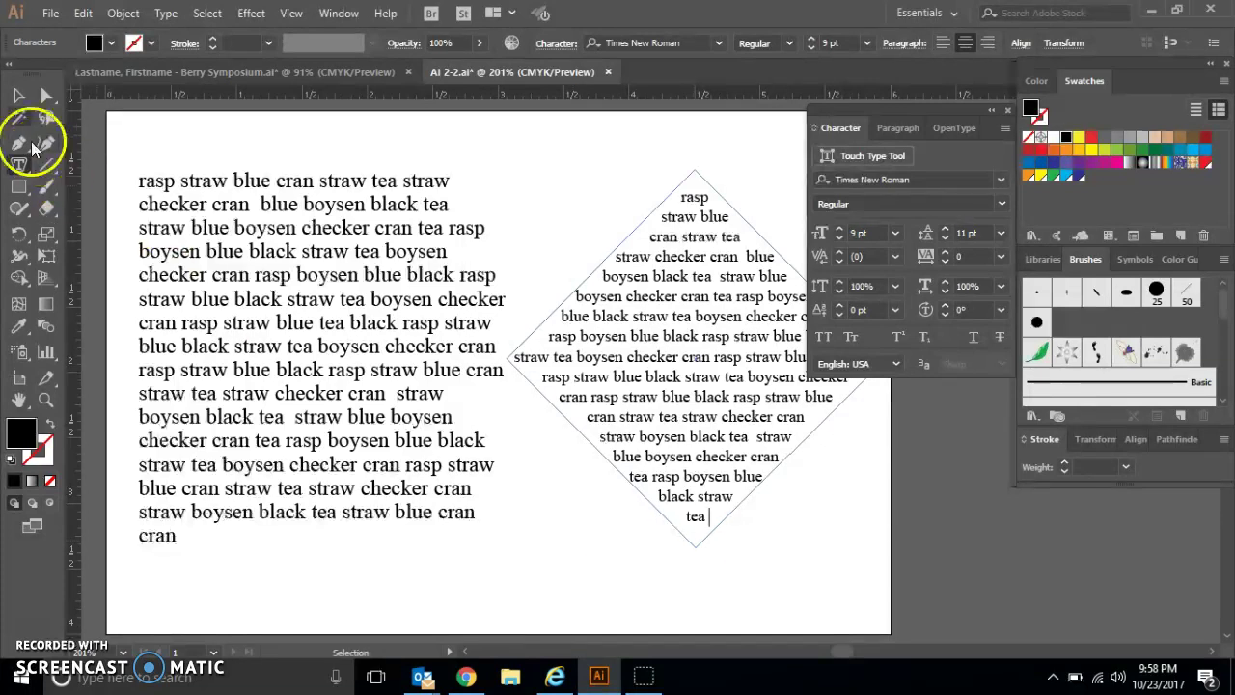
Step: Select the whole diamond text object and copy it
left_click(19, 96)
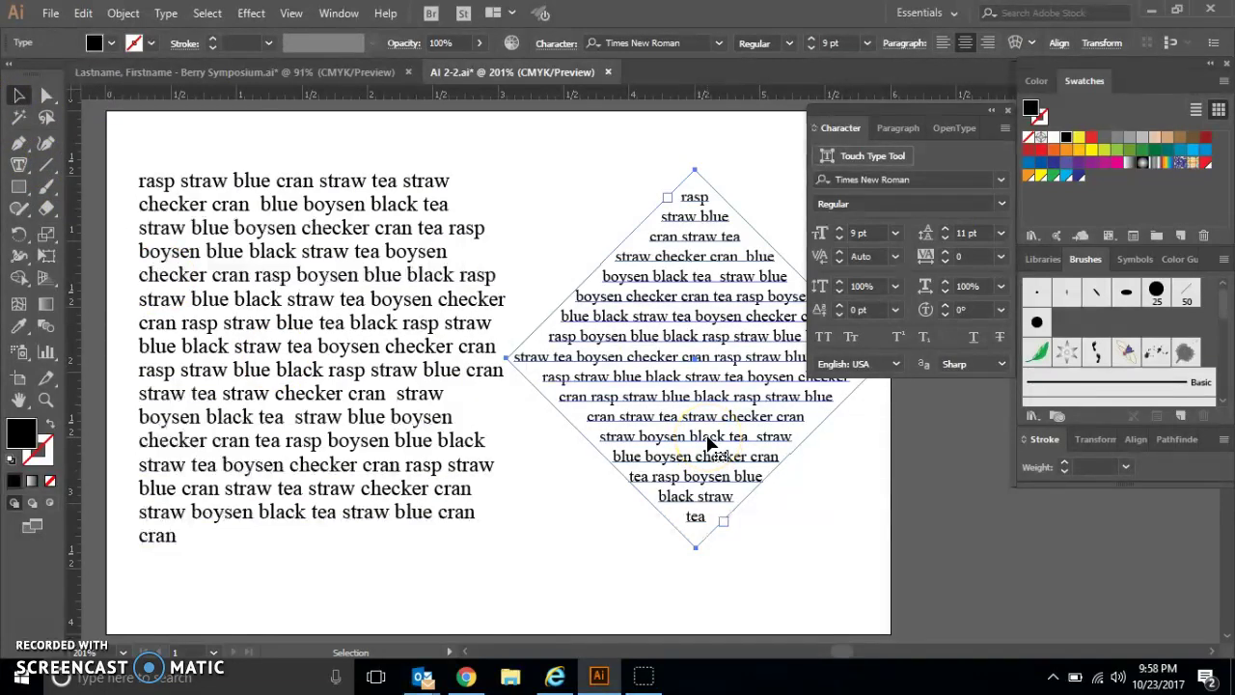
key("a")
key("v")
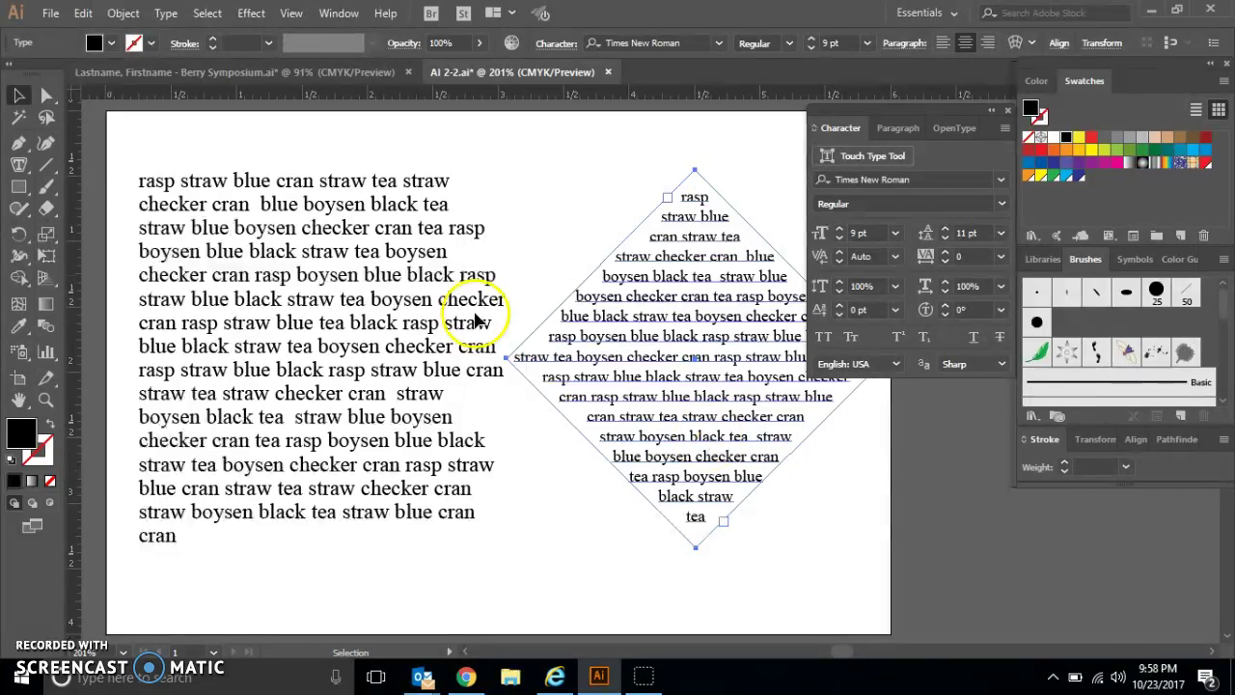
Step: In Berry Symposium.ai, delete the vertical BERRY text and paste the berry-word diamond
left_click(215, 76)
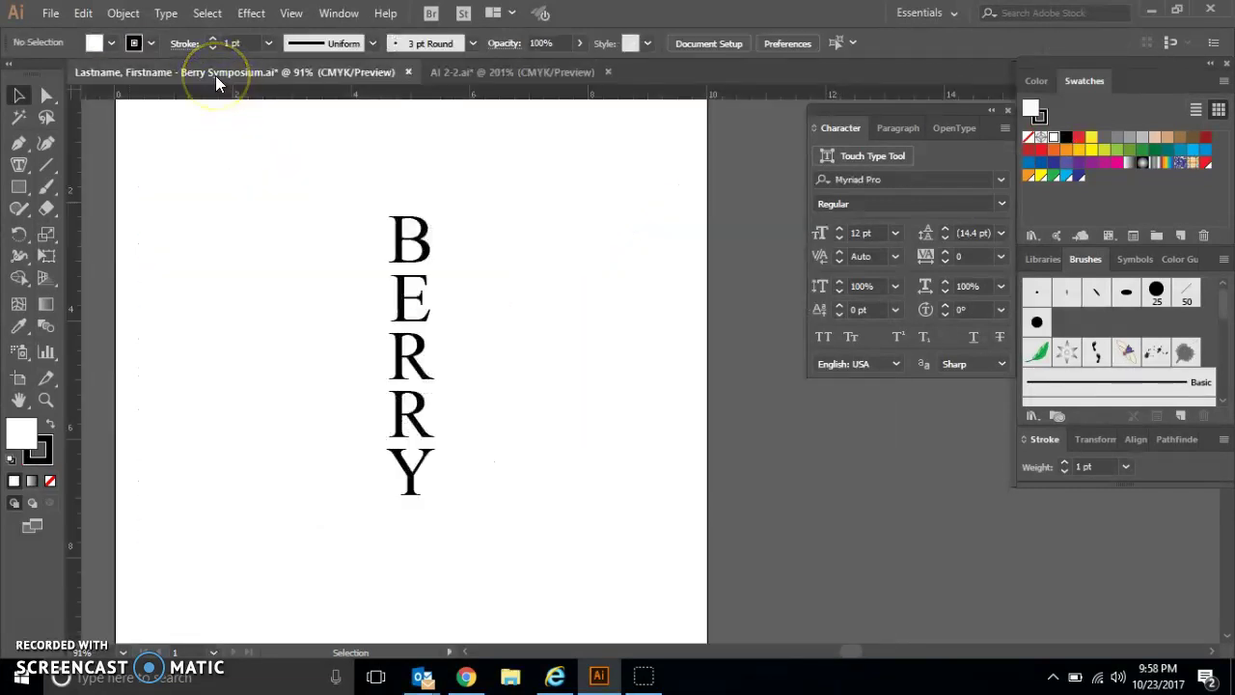
left_click(434, 315)
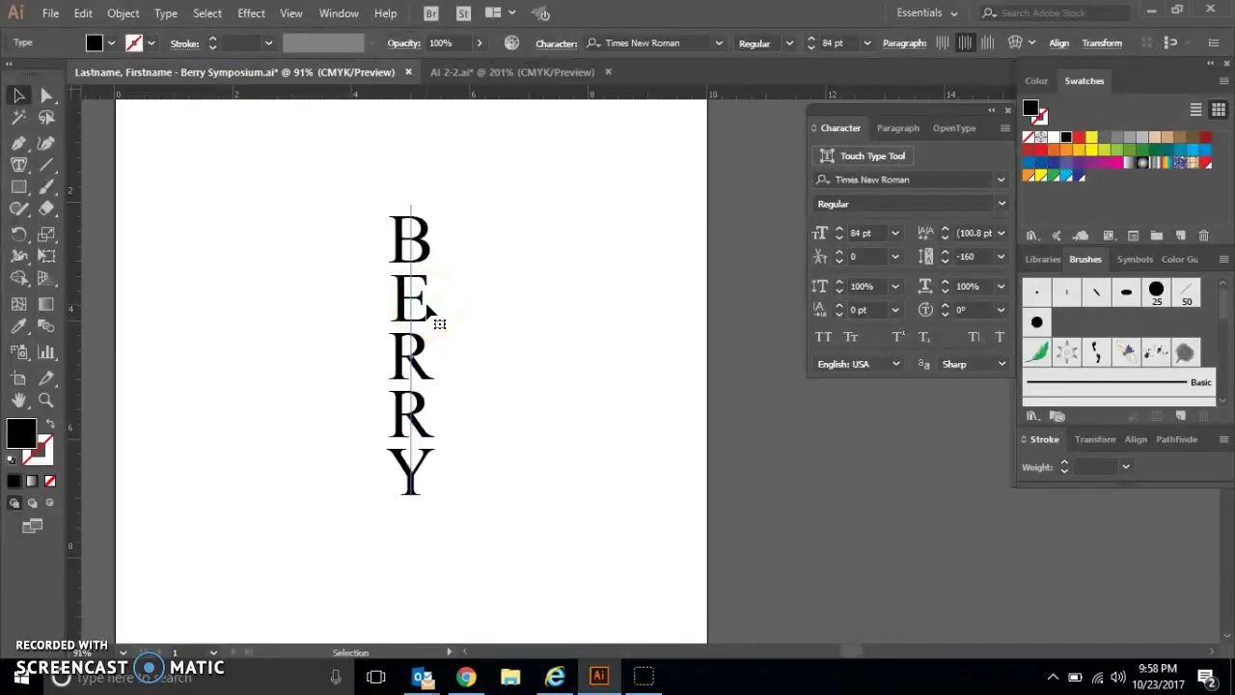
key("Delete")
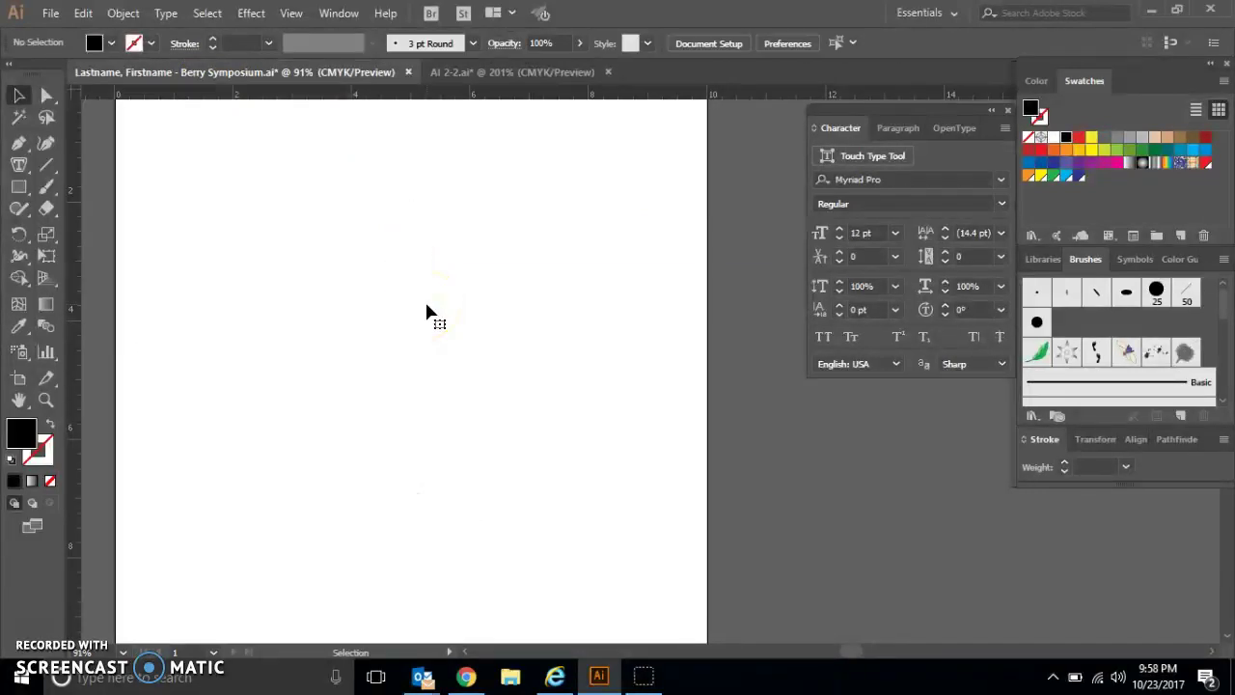
key("ctrl+v")
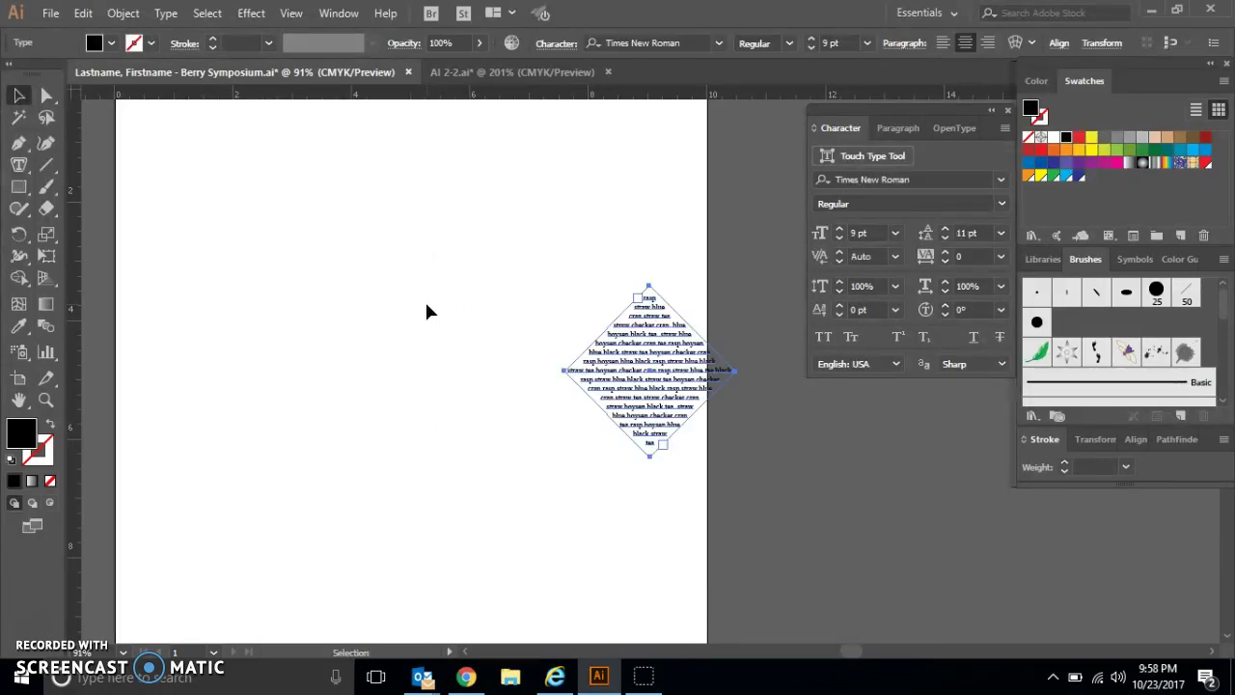
left_click(608, 328)
Step: Turn on View > Guides > Show Guides and drag the berry diamond onto the guide crossing
left_click(283, 13)
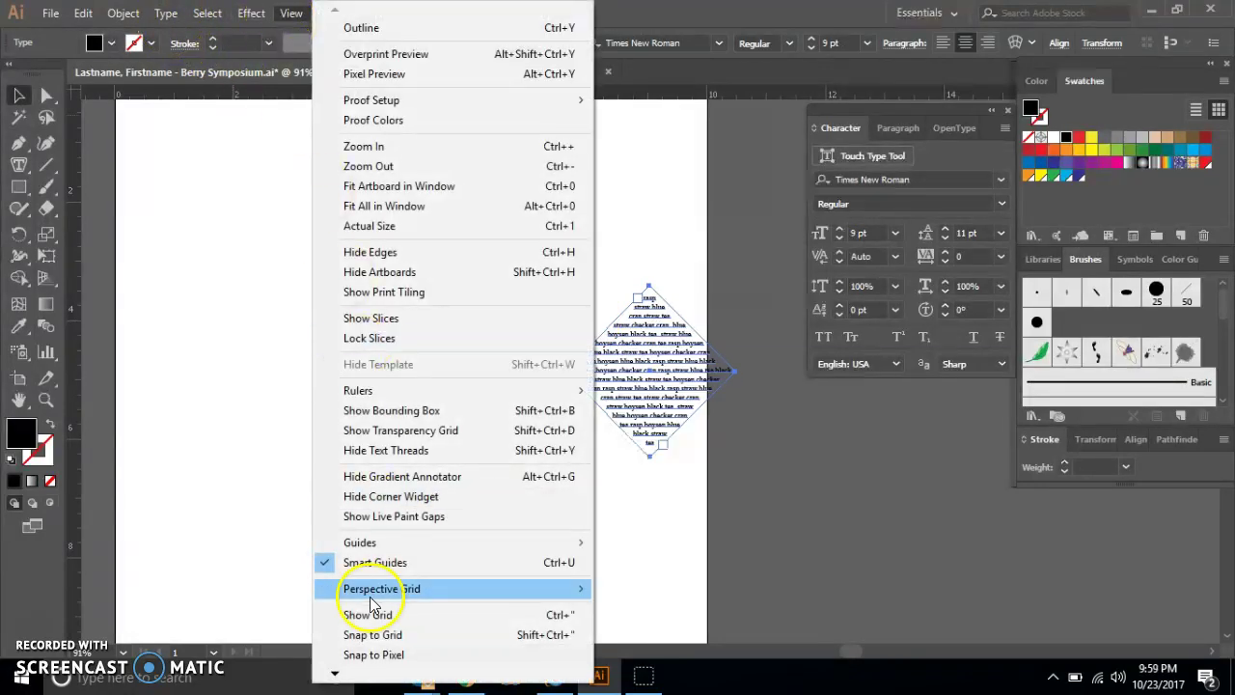
mouse_move(375, 544)
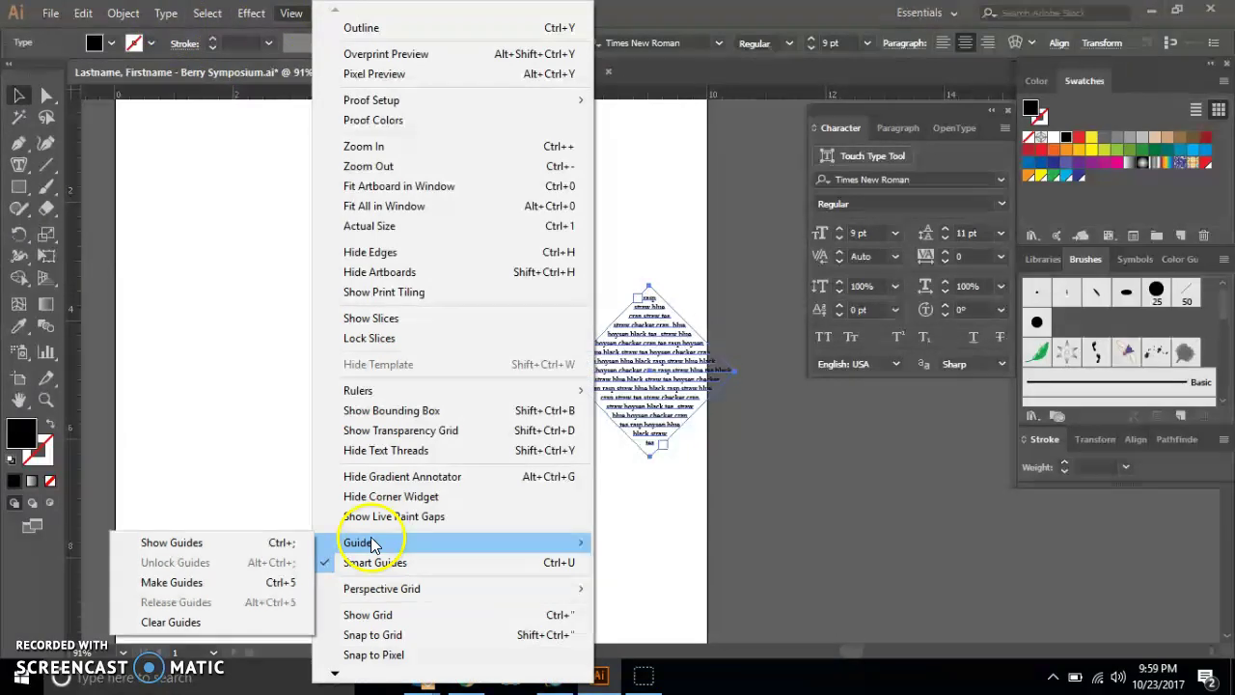
left_click(268, 547)
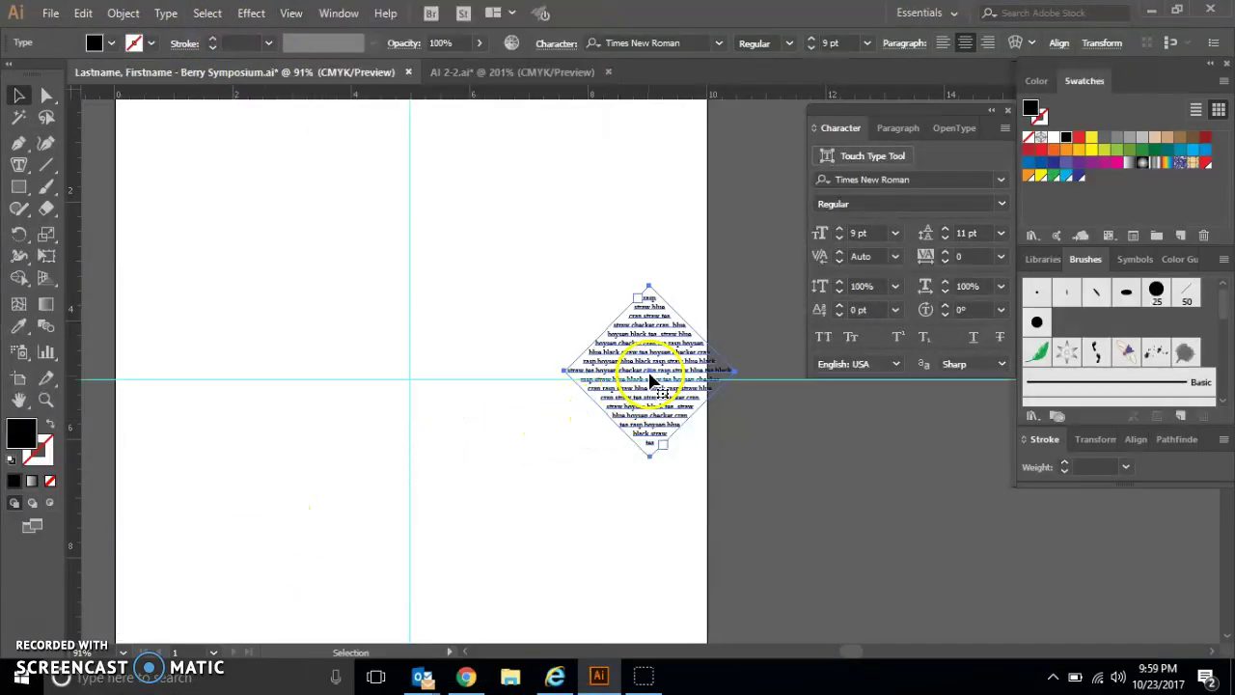
left_click_drag(652, 379, 412, 386)
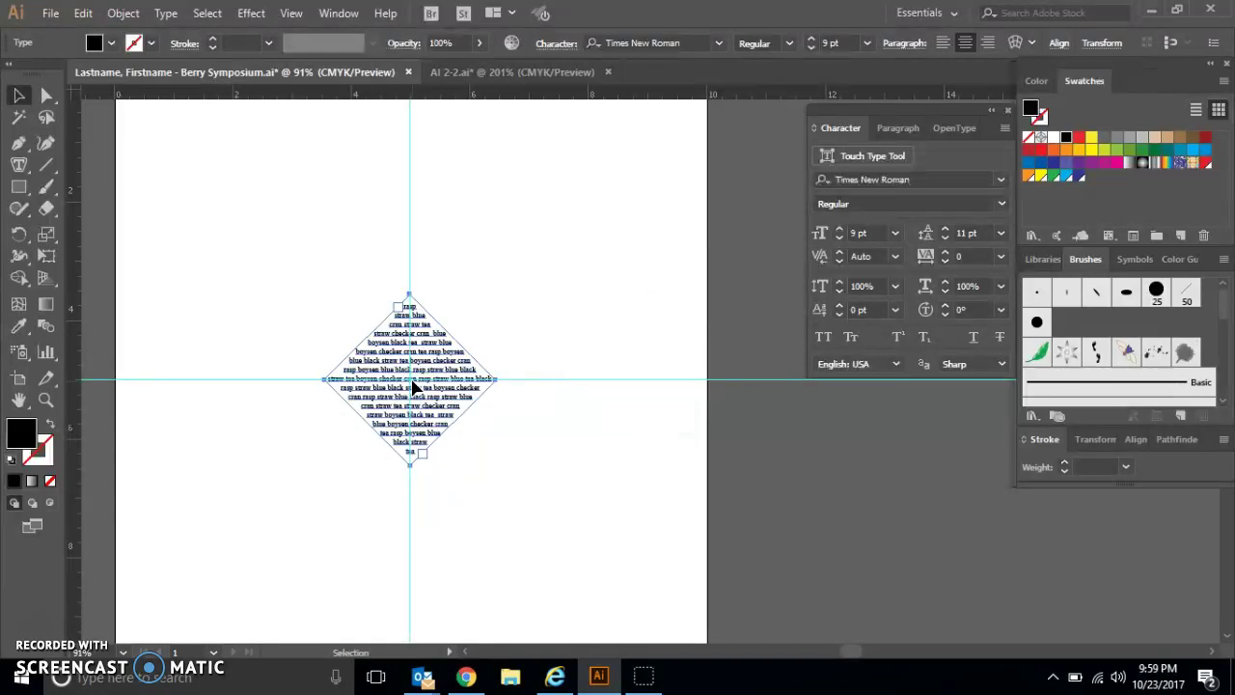
Step: Lock the selected 9 pt berry-word text diamond using Object > Lock > Selection
left_click(123, 14)
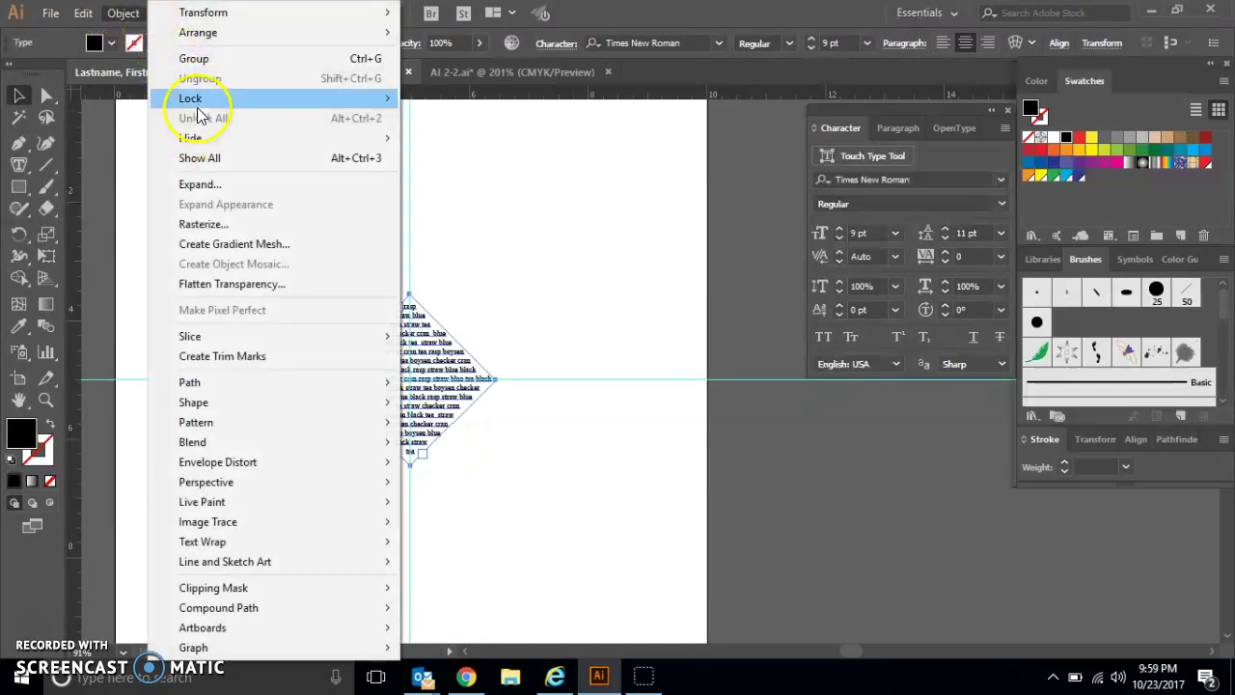
mouse_move(221, 100)
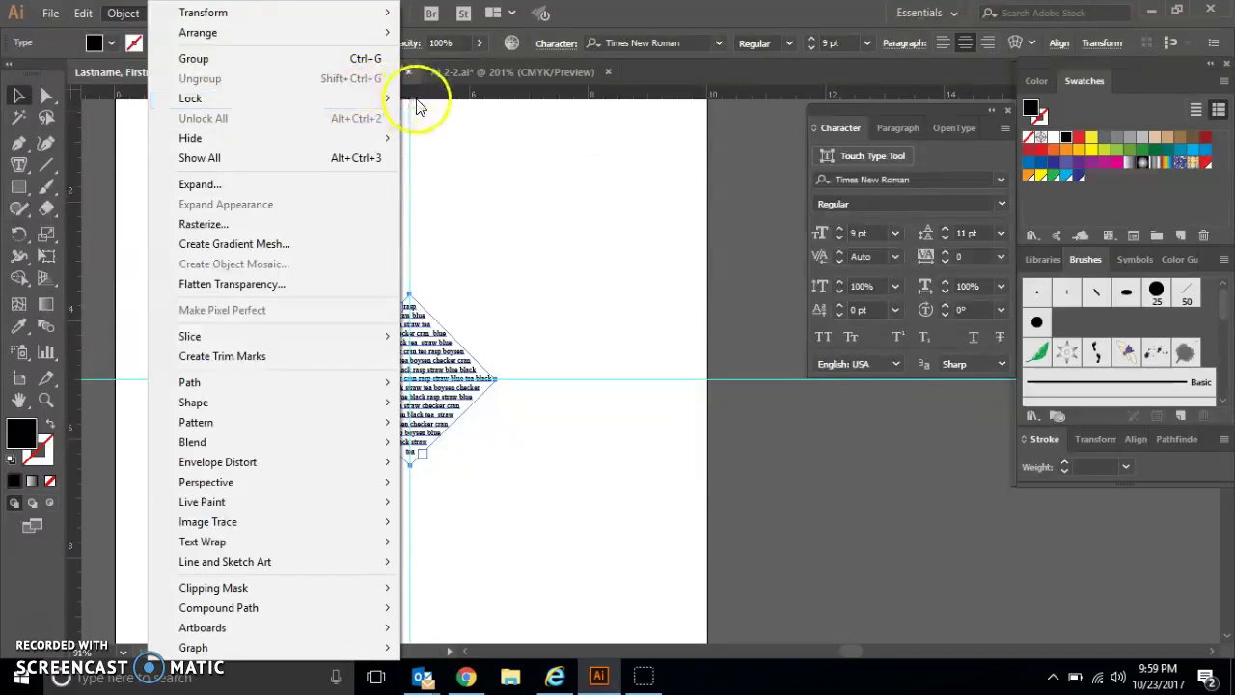
left_click(448, 99)
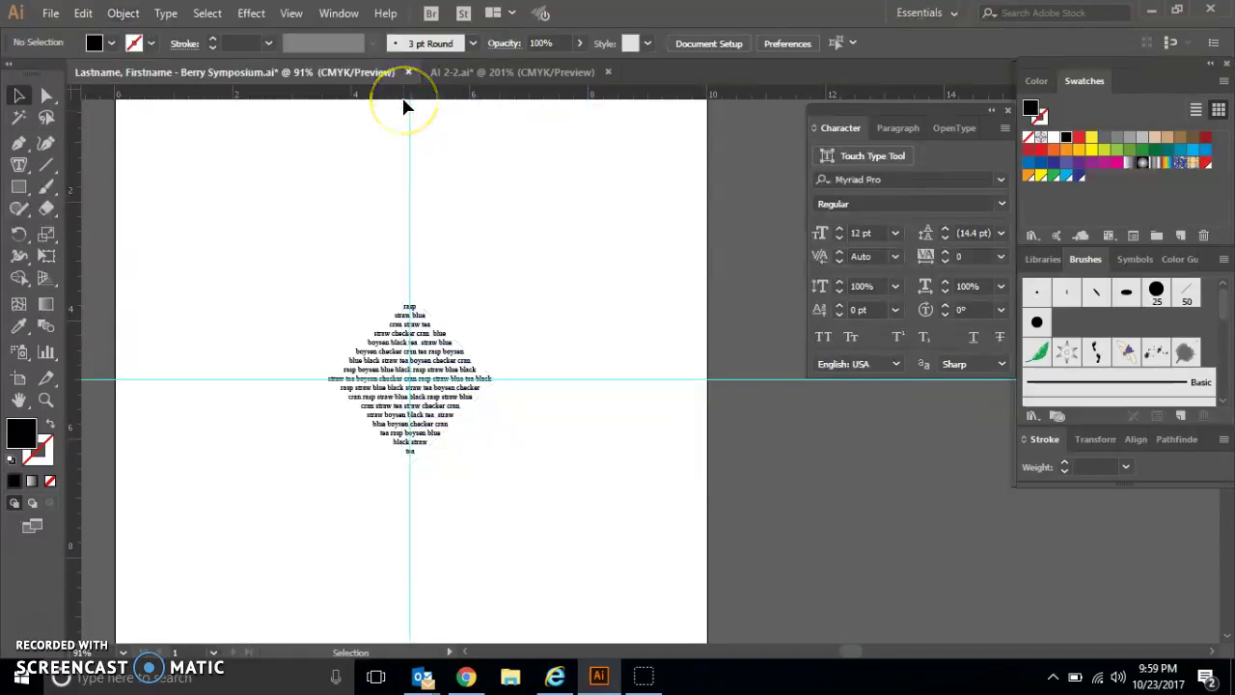